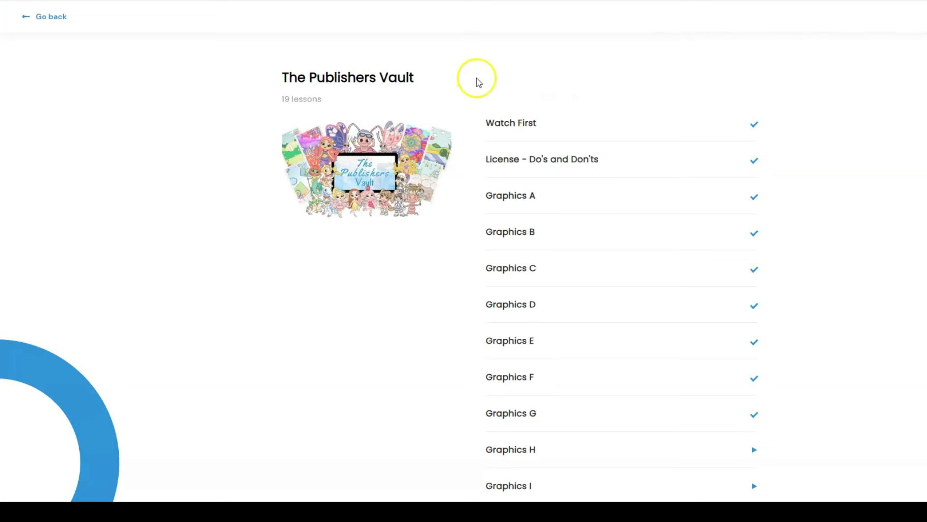
Step: Look over The Publishers Vault lesson list, open the Watch First lesson, and return to the list
scroll(734, 193, "down", 5)
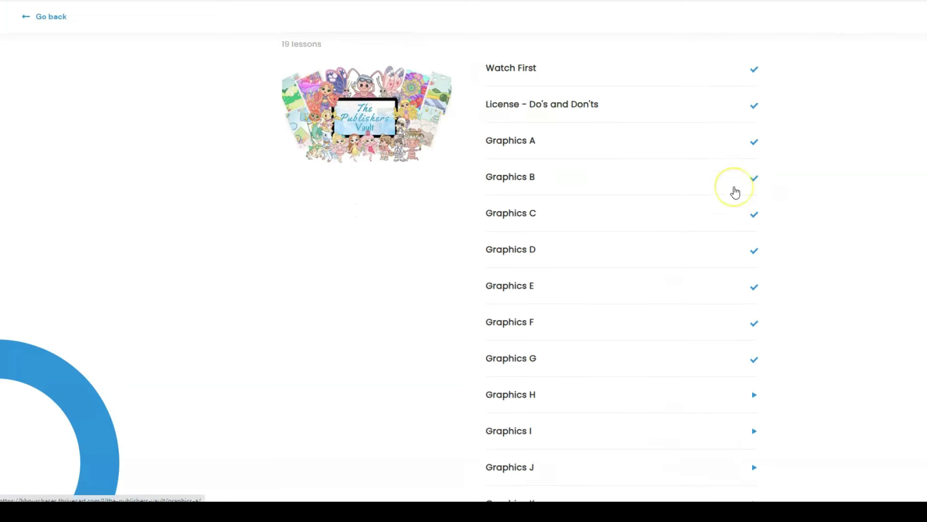
scroll(735, 193, "up", 5)
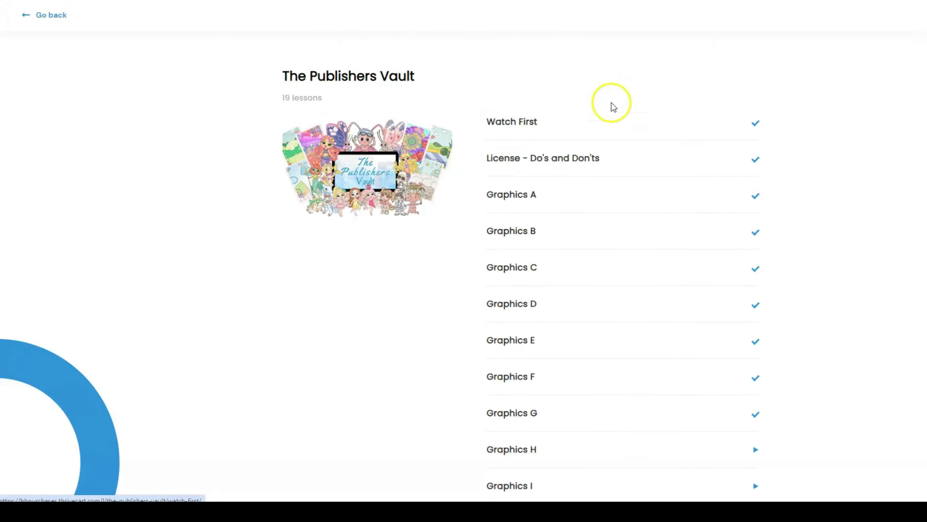
left_click(512, 125)
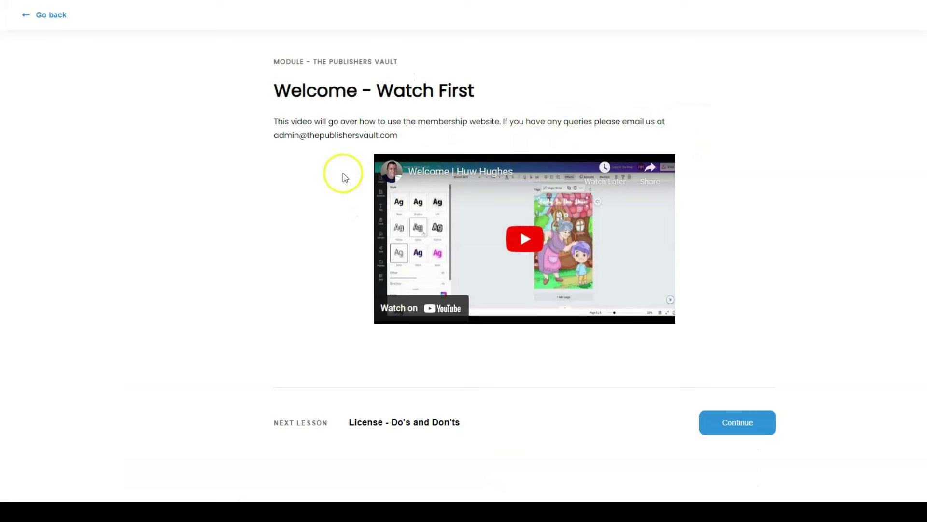
left_click(37, 23)
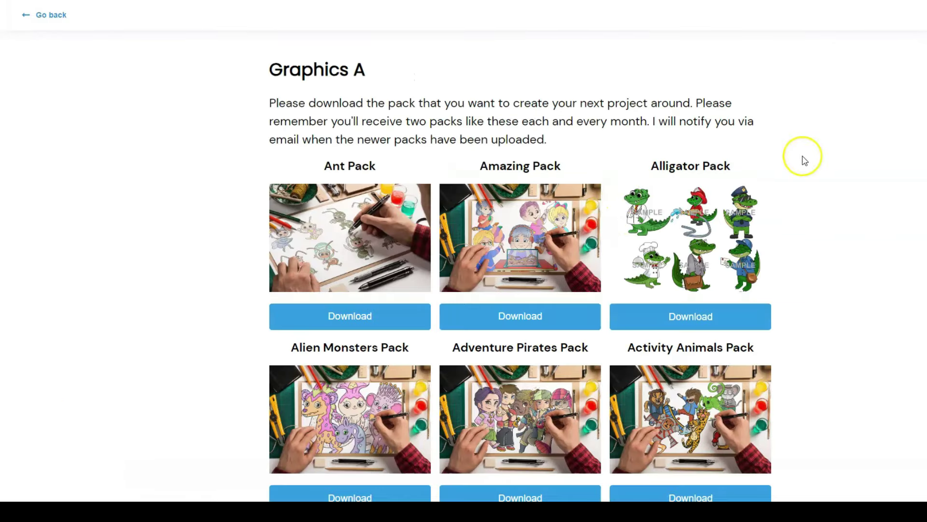
Step: Look through the graphic packs offered for download in the Graphics A lesson
scroll(841, 154, "down", 2)
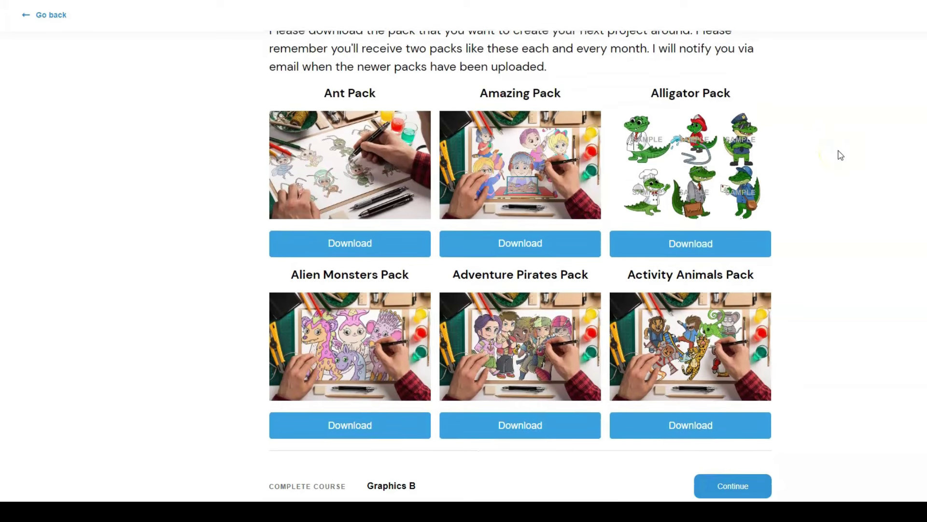
scroll(839, 153, "up", 2)
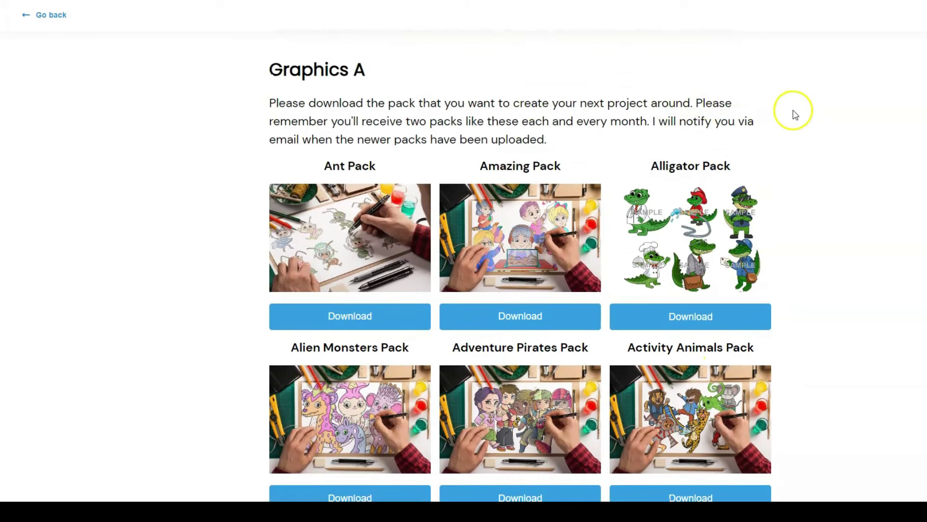
scroll(855, 161, "down", 1)
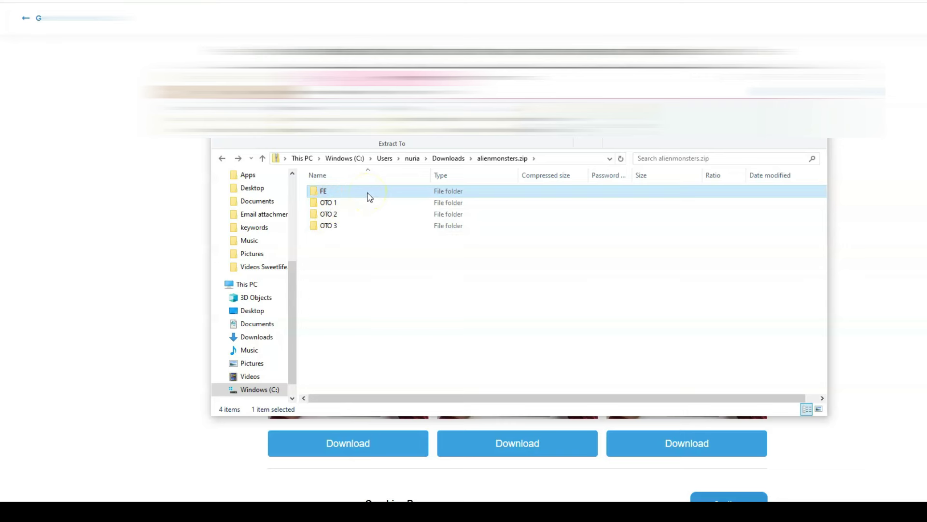
Step: Open the FE png folder of alienmonsters.zip and preview aliens monsters_bw_1.png
double_click(365, 195)
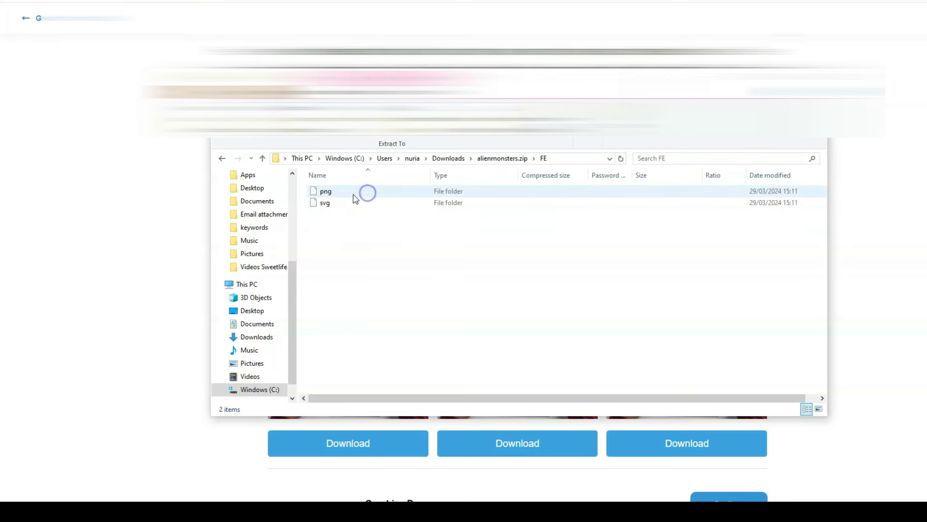
left_click(324, 203)
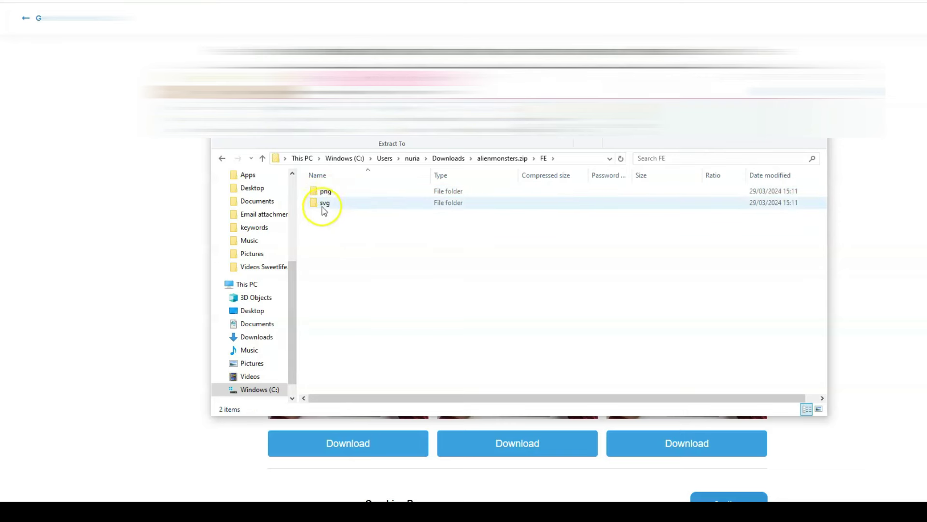
left_click(330, 192)
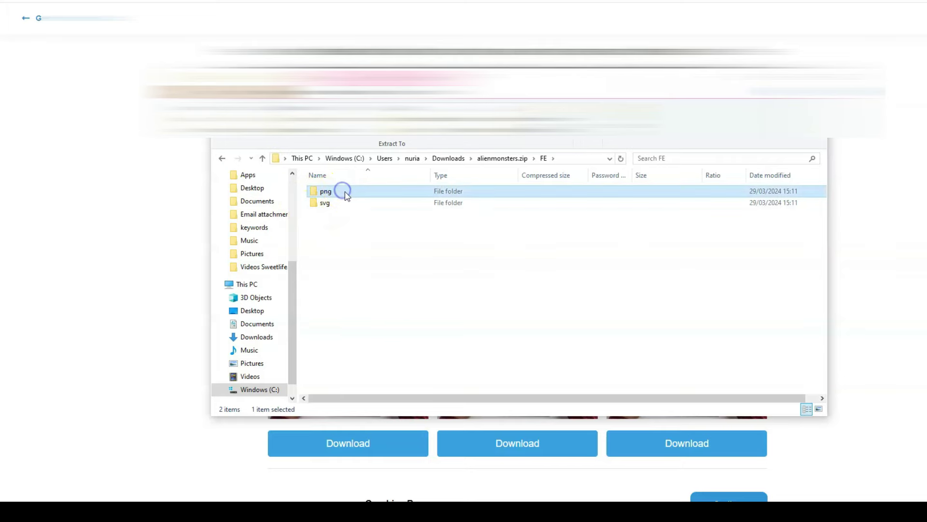
double_click(342, 192)
scroll(495, 224, "down", 4)
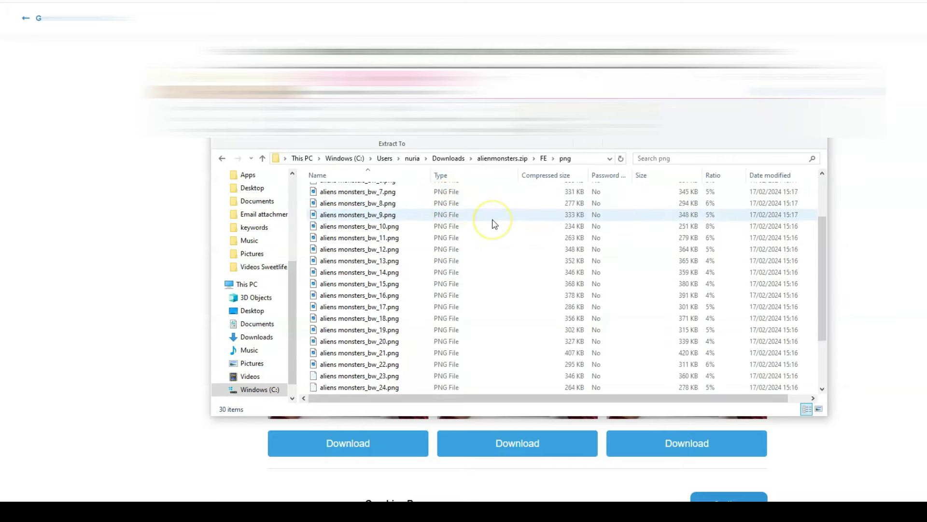
scroll(454, 217, "up", 4)
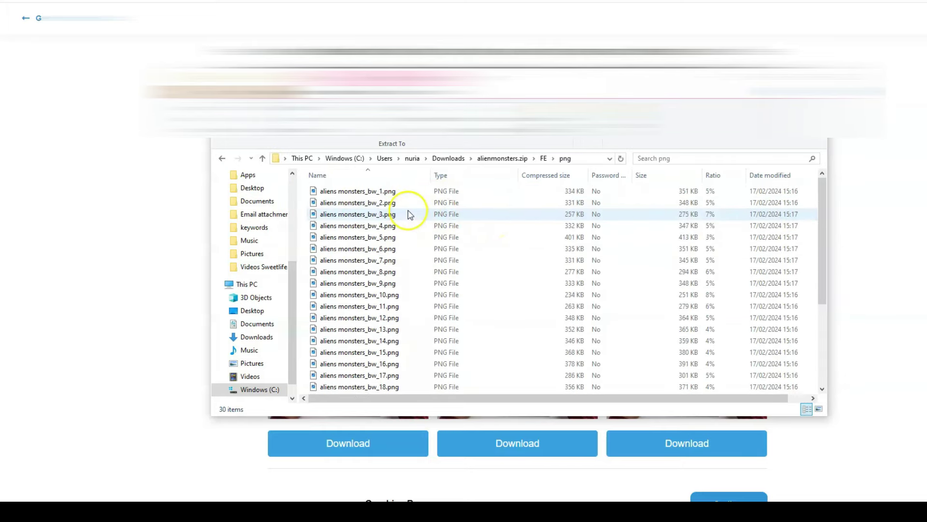
double_click(352, 192)
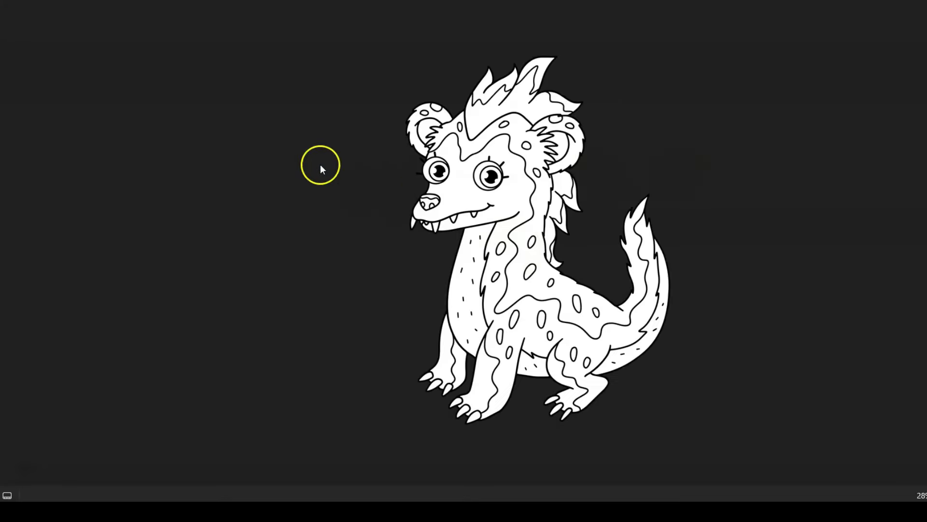
left_click(22, 34)
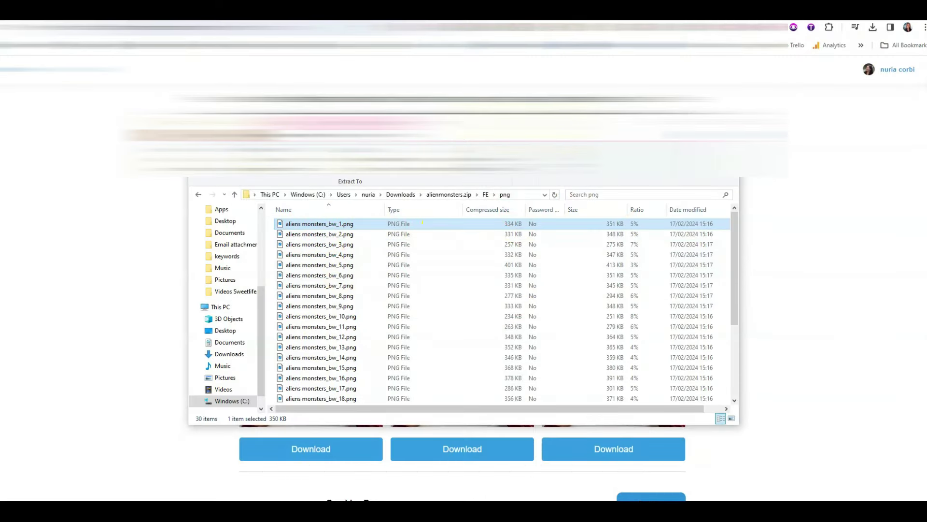
Step: Browse the archive's OTO 1 folder, viewing the backgrounds png files and opening the backgrounds and characters folder
left_click(235, 194)
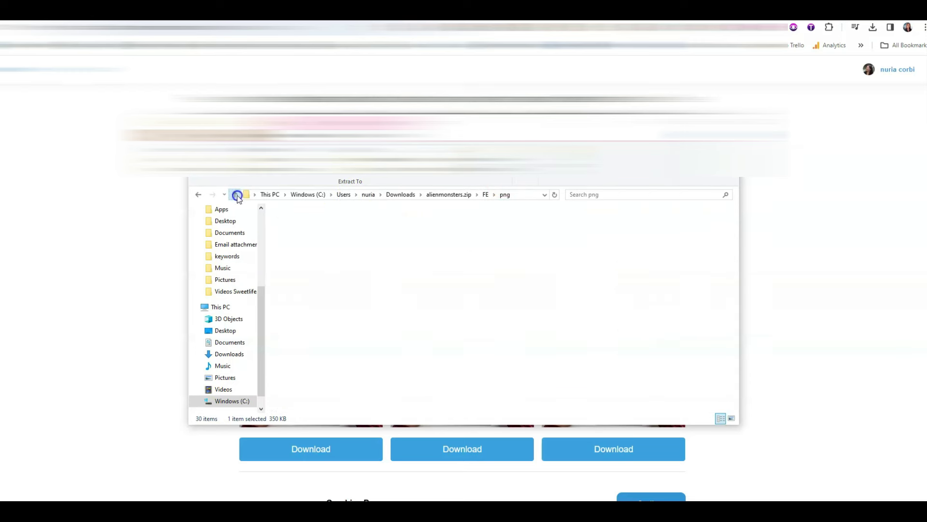
left_click(235, 195)
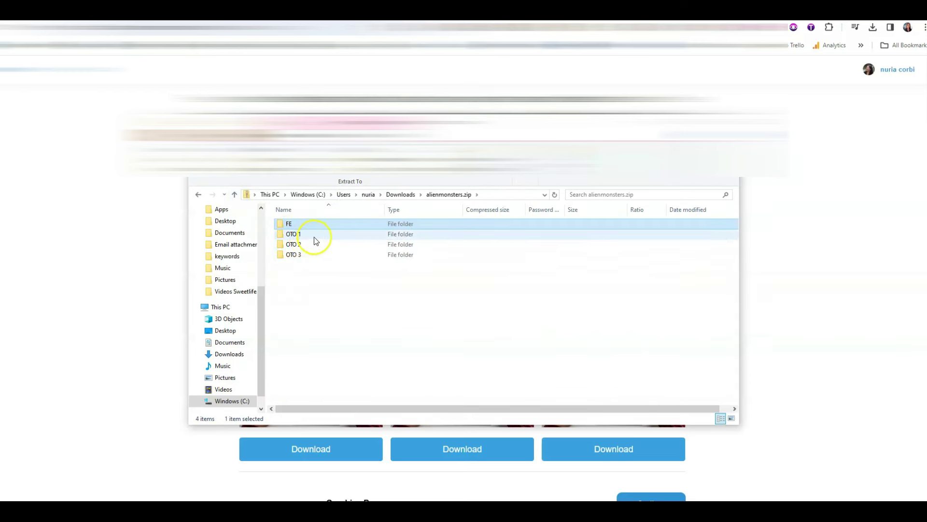
double_click(314, 236)
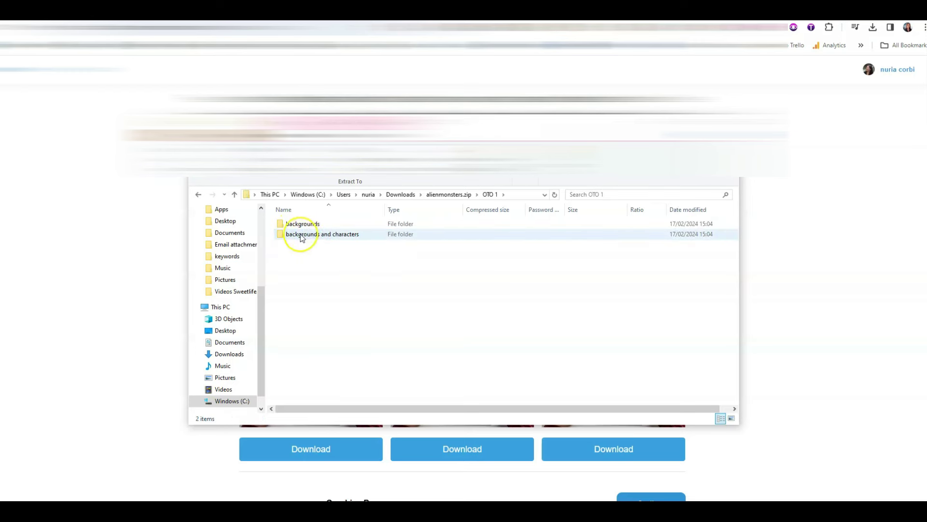
double_click(300, 224)
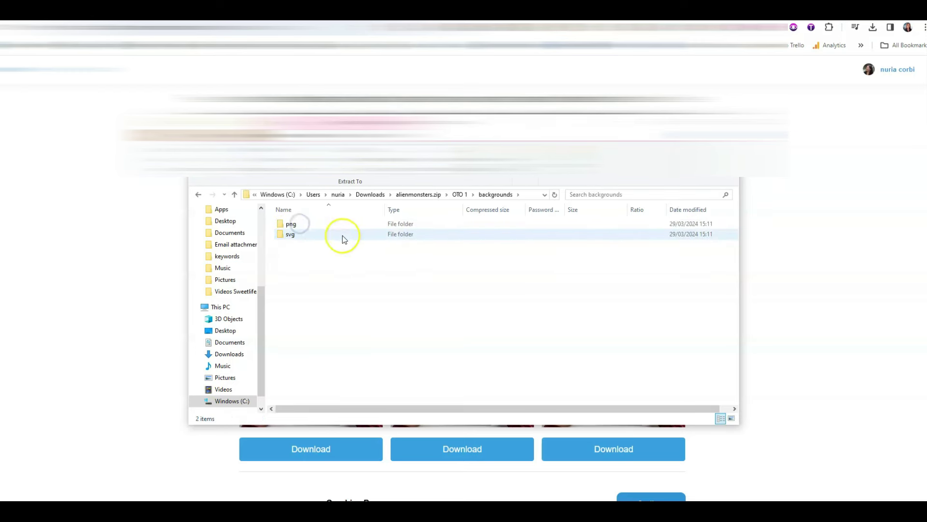
double_click(309, 223)
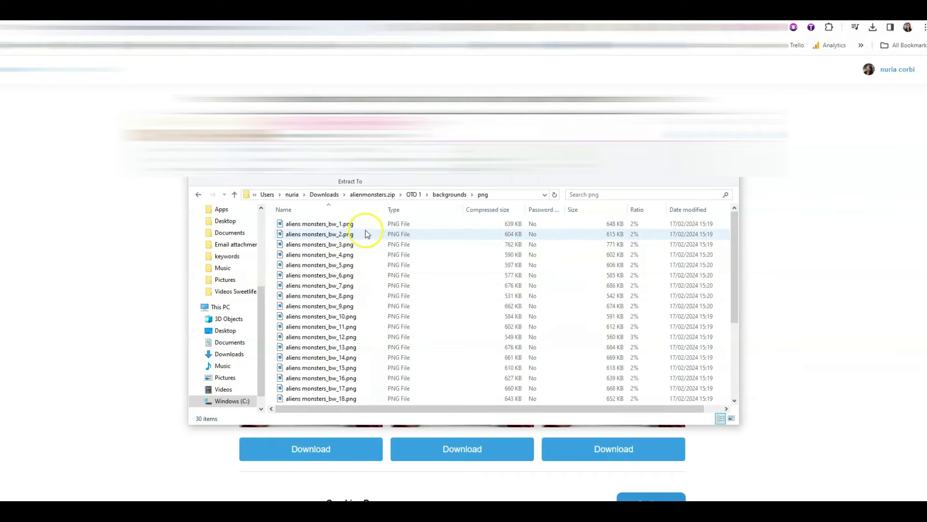
left_click(234, 194)
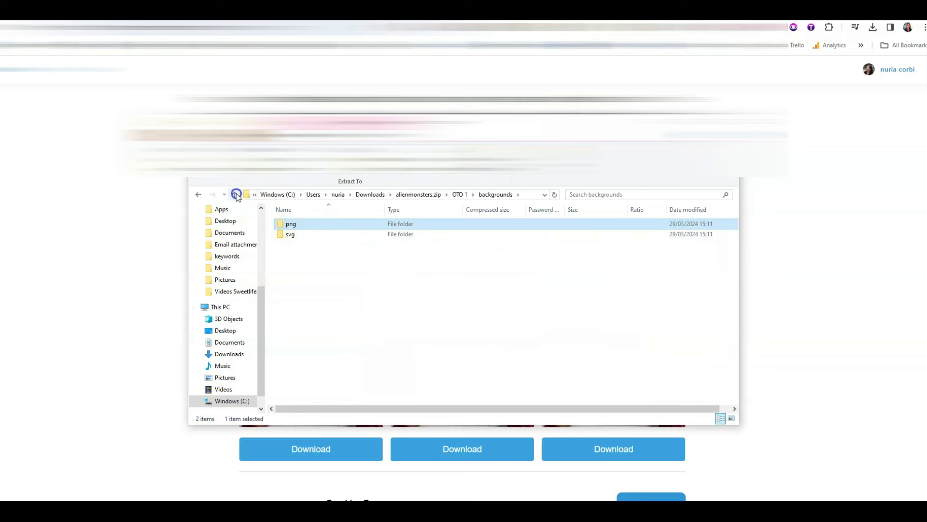
left_click(236, 194)
double_click(321, 234)
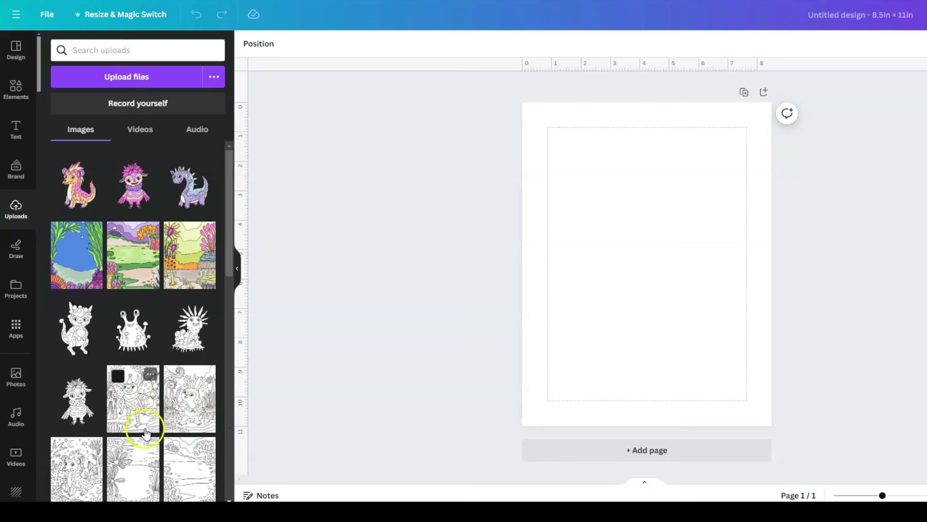
Step: In Canva, add the black-and-white flower landscape from the uploads and enlarge it to cover the whole 8.5 × 11 in page
left_click(145, 473)
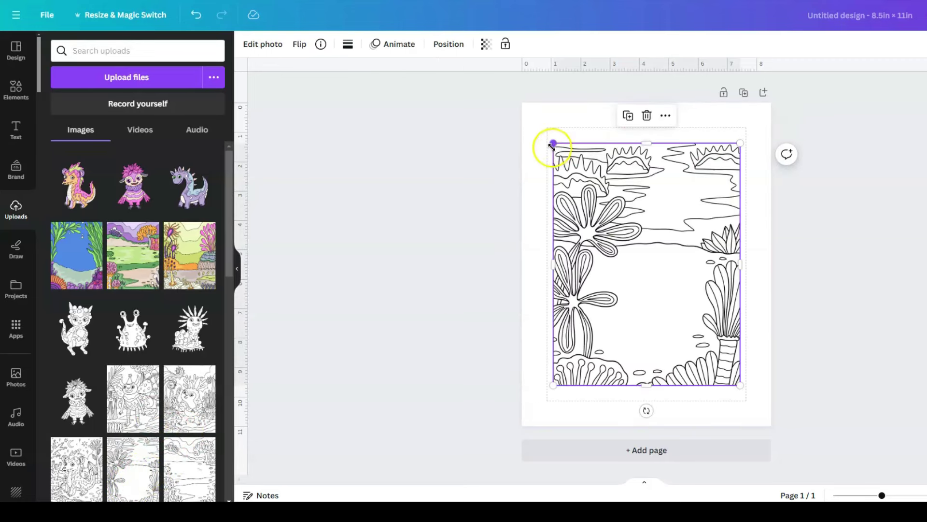
left_click_drag(553, 142, 523, 103)
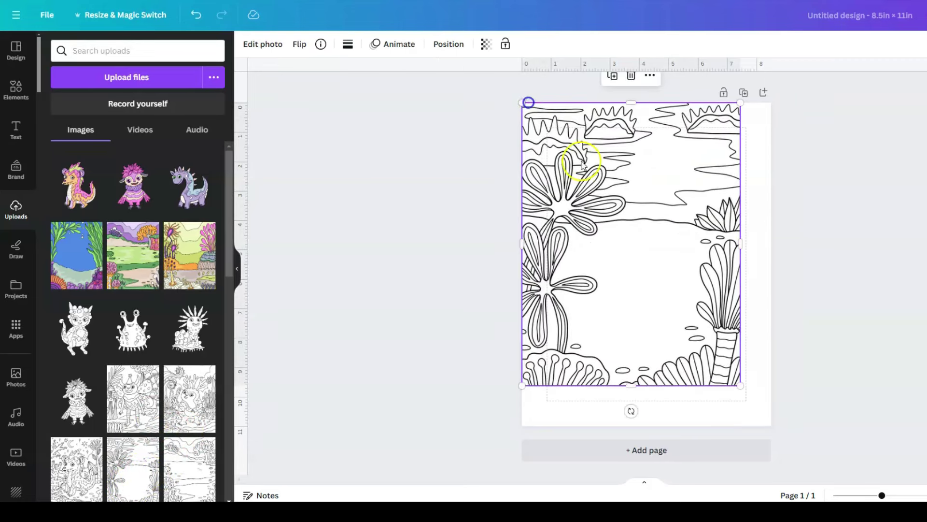
left_click_drag(740, 385, 772, 425)
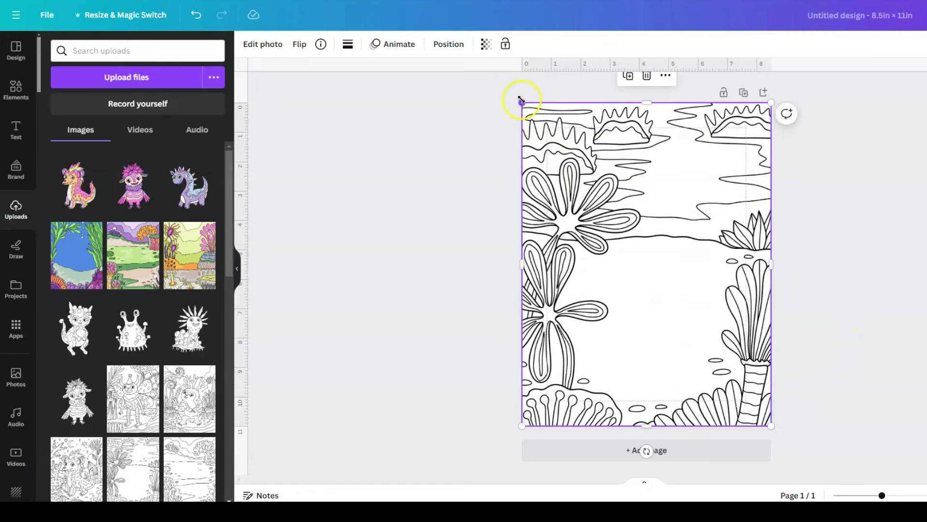
key("ctrl+z")
left_click(676, 344)
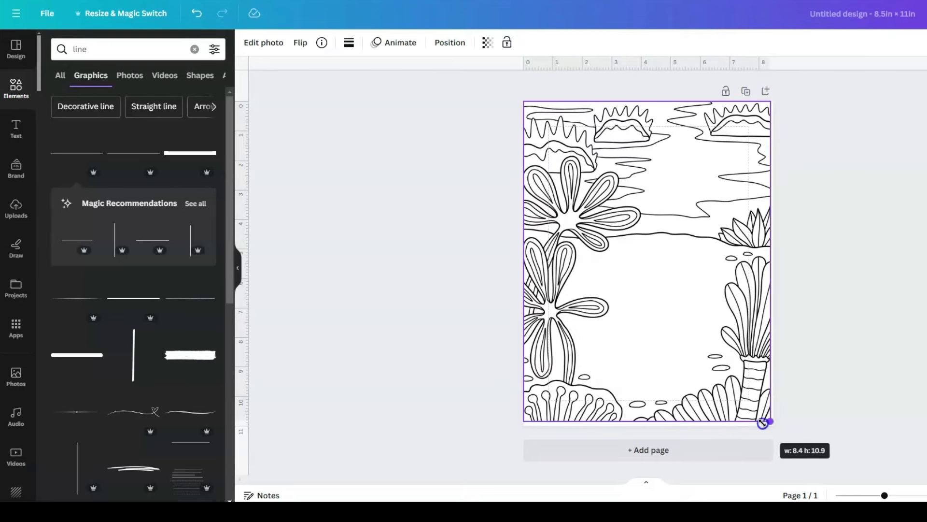
left_click_drag(762, 420, 766, 424)
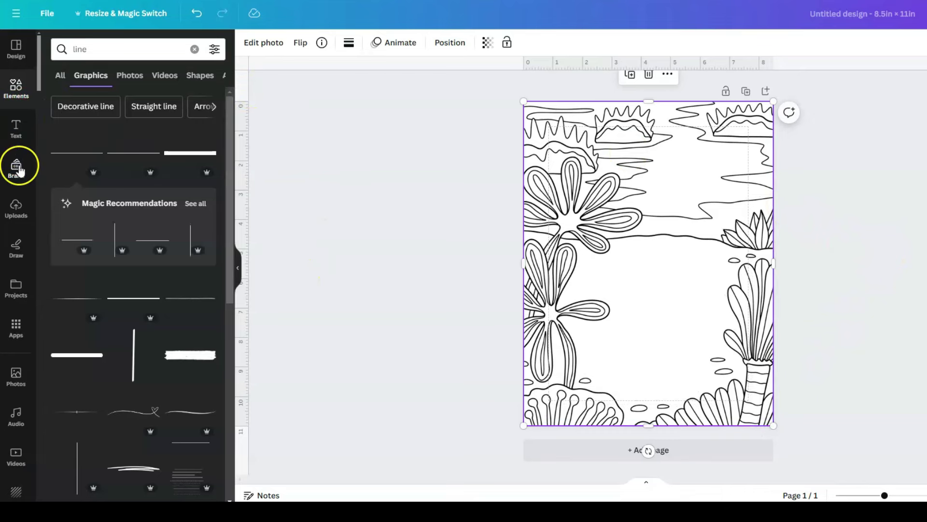
left_click(15, 208)
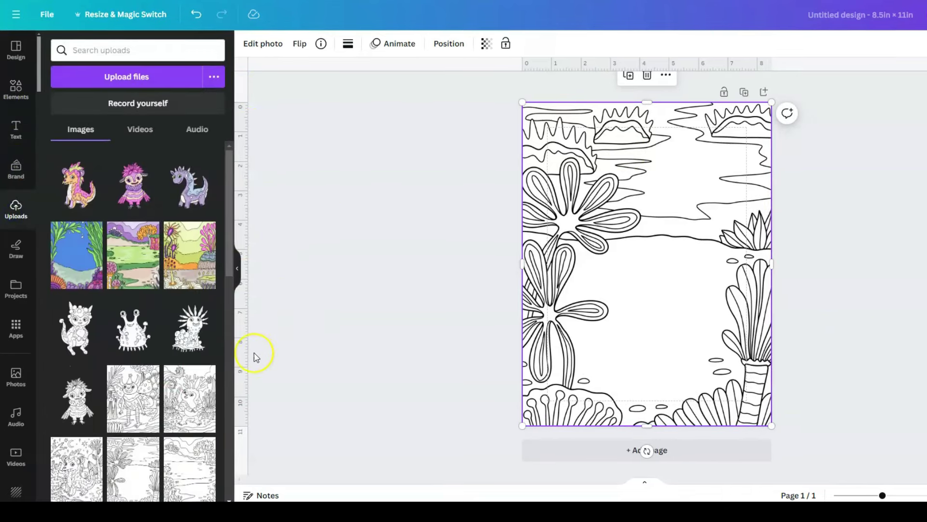
Step: Try the stalk-eyed mushroom monster in the middle of the landscape, and delete it
left_click(129, 328)
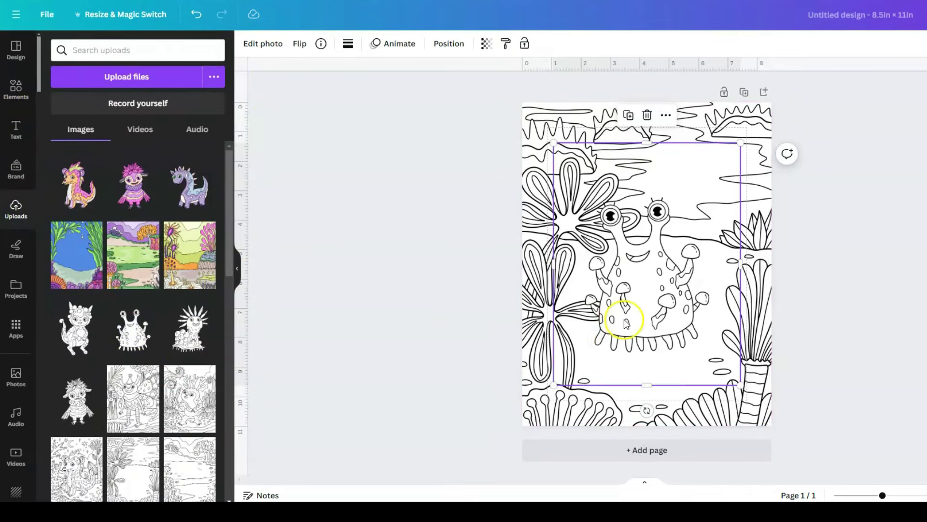
left_click_drag(641, 346, 611, 347)
left_click_drag(659, 311, 674, 308)
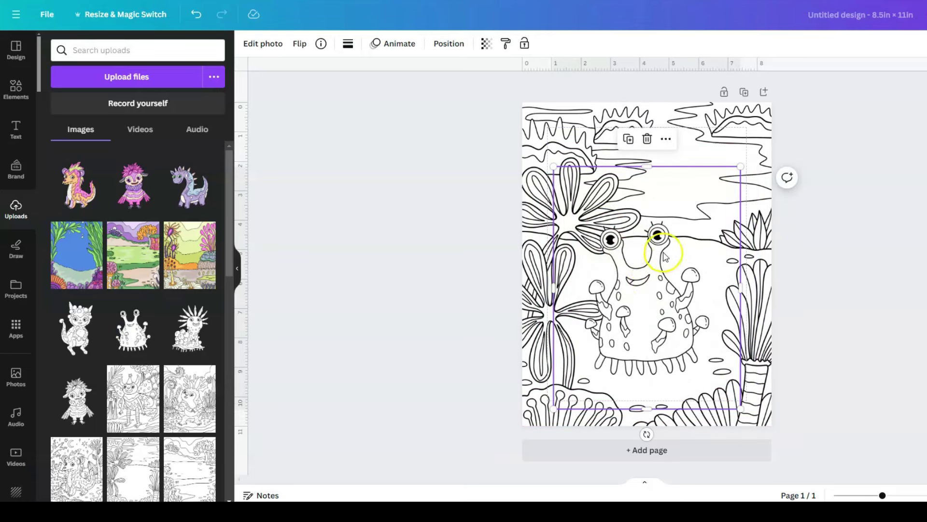
left_click_drag(642, 282, 631, 315)
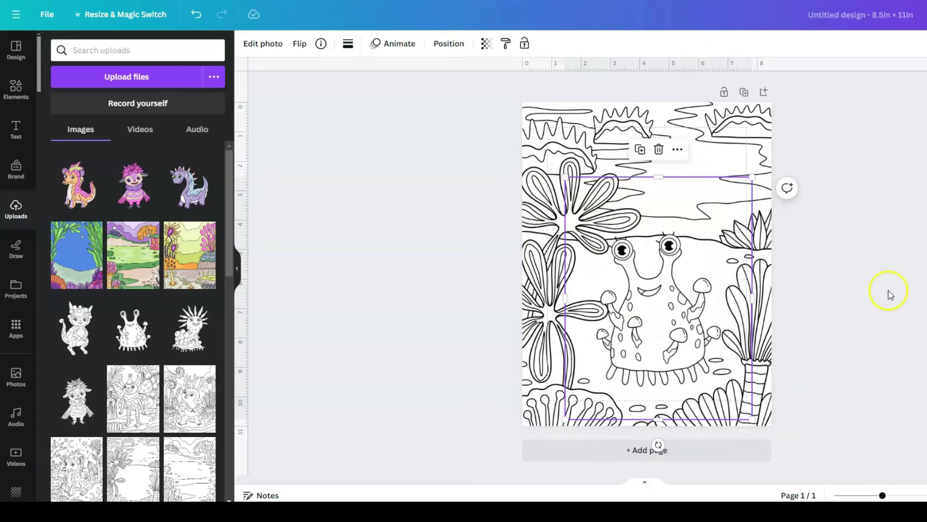
left_click(659, 149)
Step: Add the uploaded black-and-white feathered monster with flower hair and place it on the left side of the landscape
left_click(84, 402)
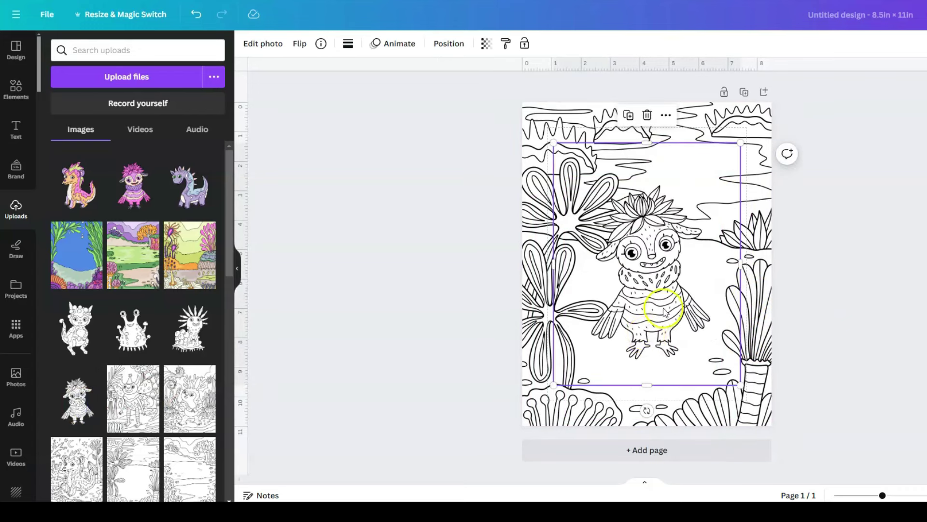
left_click_drag(677, 335, 677, 340)
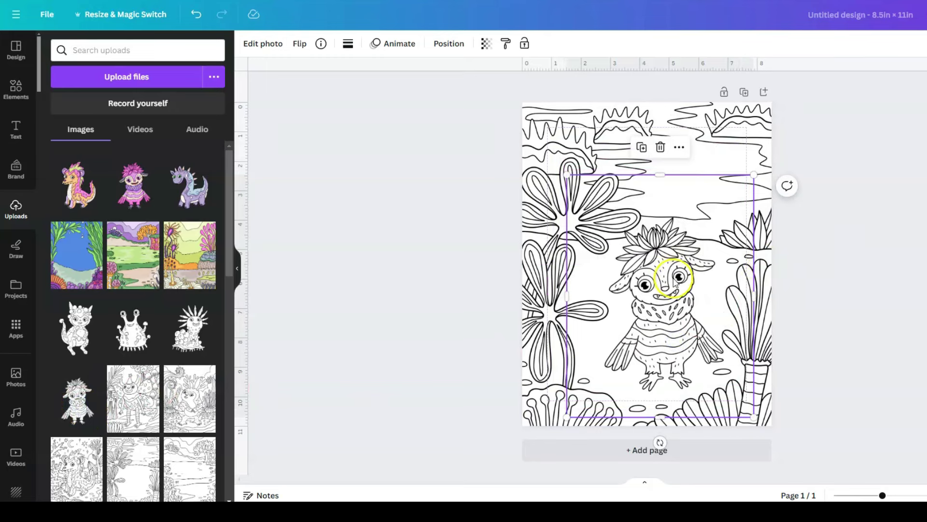
left_click_drag(674, 277, 603, 273)
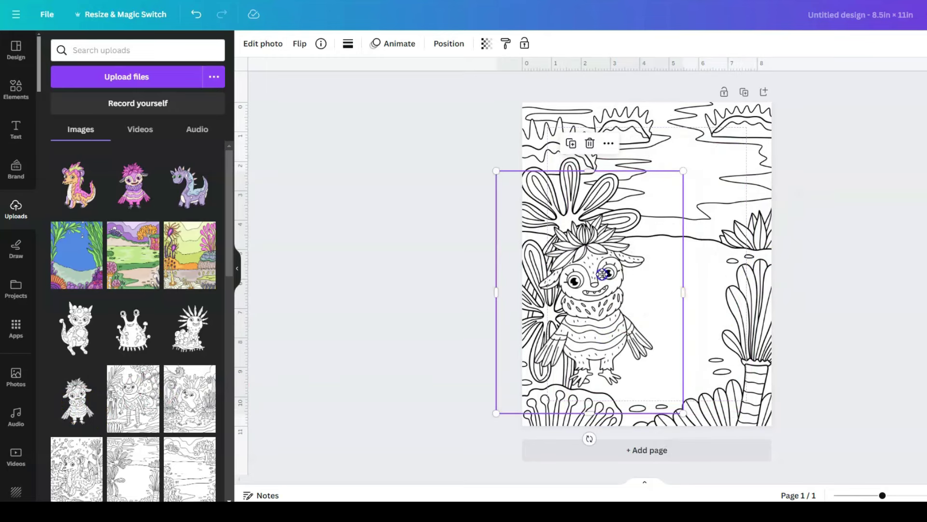
Step: Add the uploaded stalk-eyed mushroom monster, shrink it, and place it to the right of the feathered monster near the horizon
left_click(133, 328)
left_click_drag(636, 264, 667, 282)
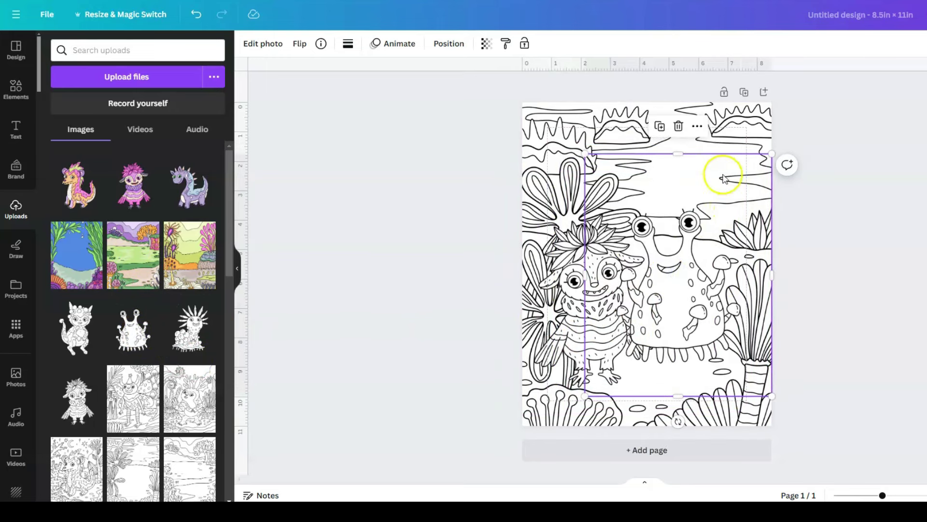
left_click_drag(586, 153, 639, 224)
left_click_drag(694, 329, 705, 285)
left_click(876, 349)
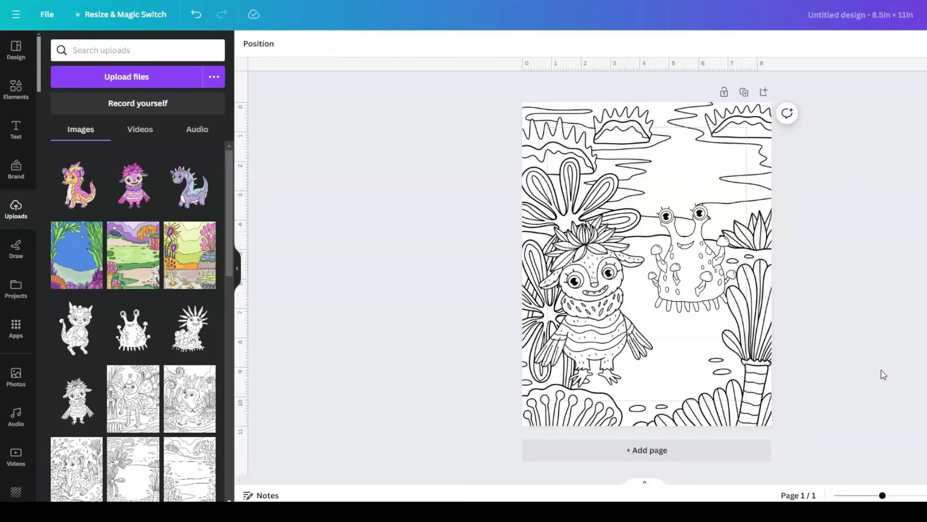
Step: Move the feathered monster slightly right and down in the black-and-white landscape
left_click_drag(590, 369, 606, 379)
left_click(878, 307)
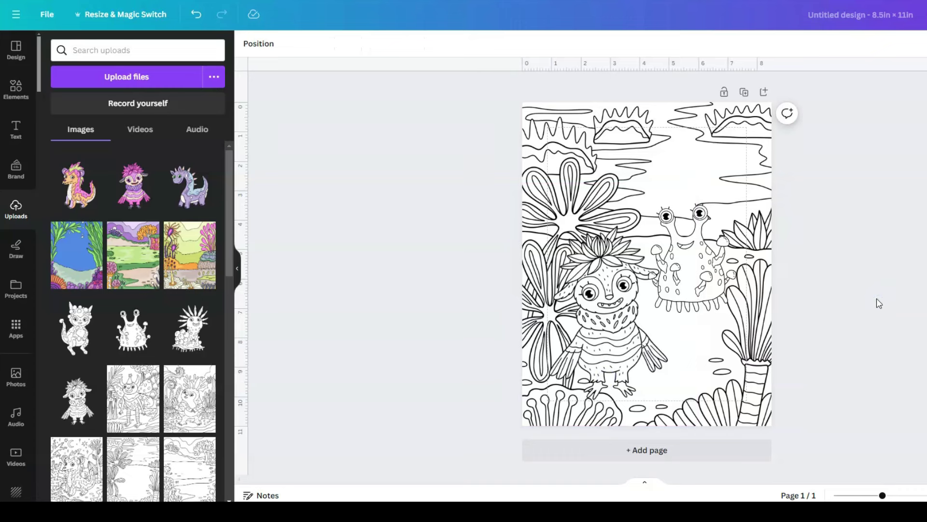
left_click(854, 259)
left_click(705, 271)
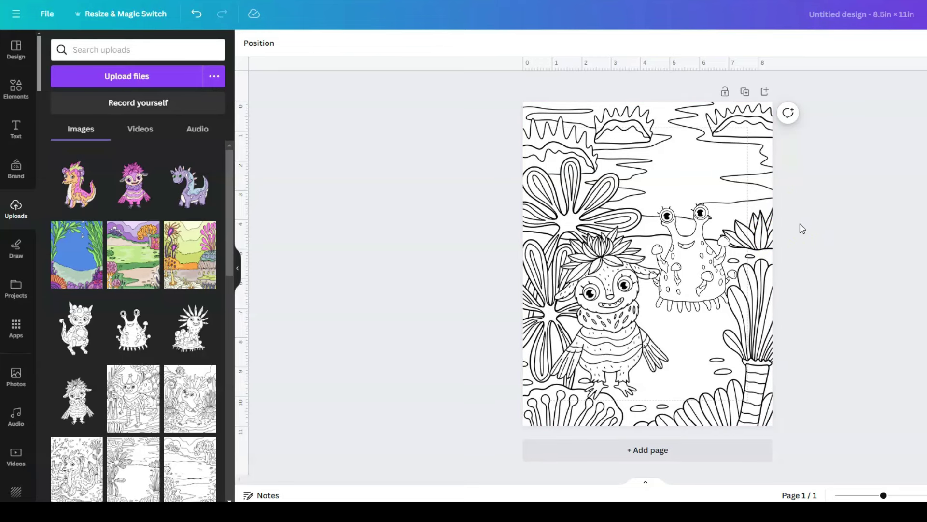
left_click(832, 211)
Step: Add a second page and cover it completely with the uploaded coloured underwater seaweed background
left_click(676, 449)
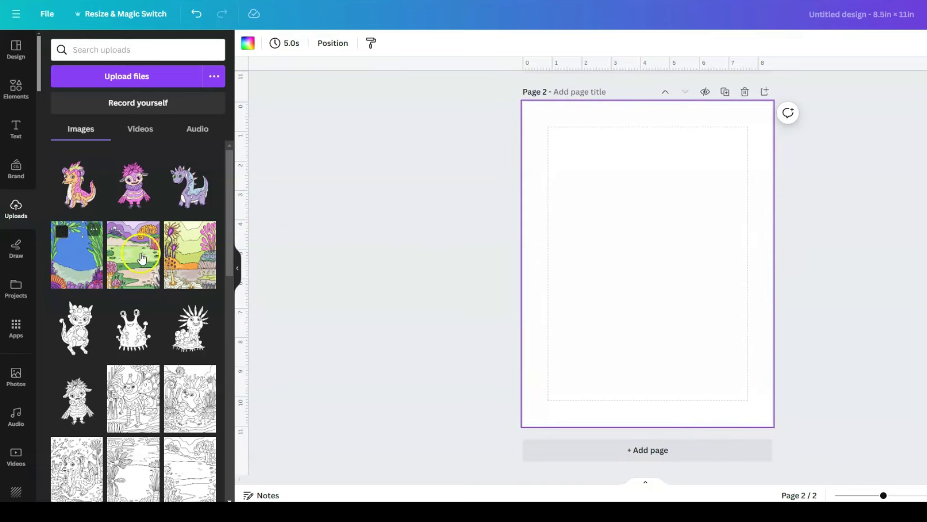
left_click(79, 265)
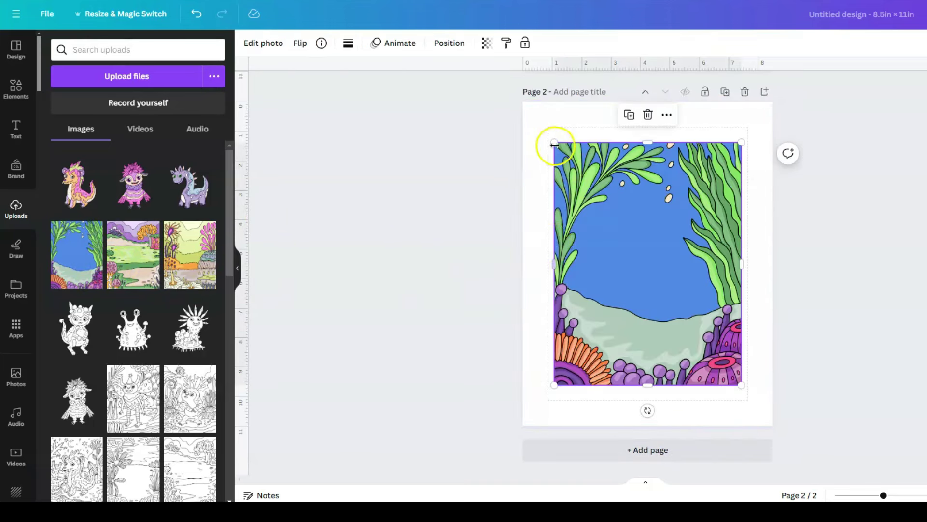
left_click_drag(554, 144, 523, 102)
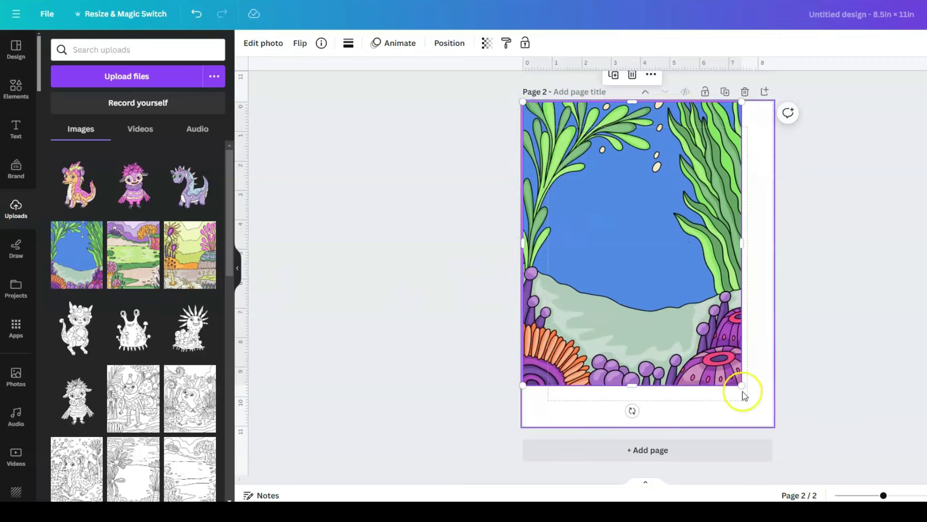
left_click_drag(742, 387, 771, 431)
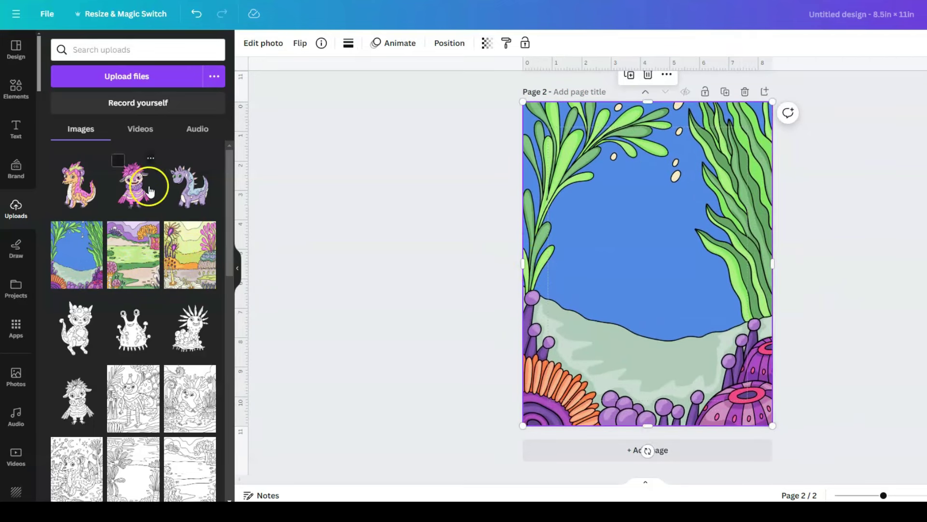
Step: Try the pink feathered monster on the underwater background, and delete it
left_click(134, 184)
left_click_drag(618, 267, 588, 309)
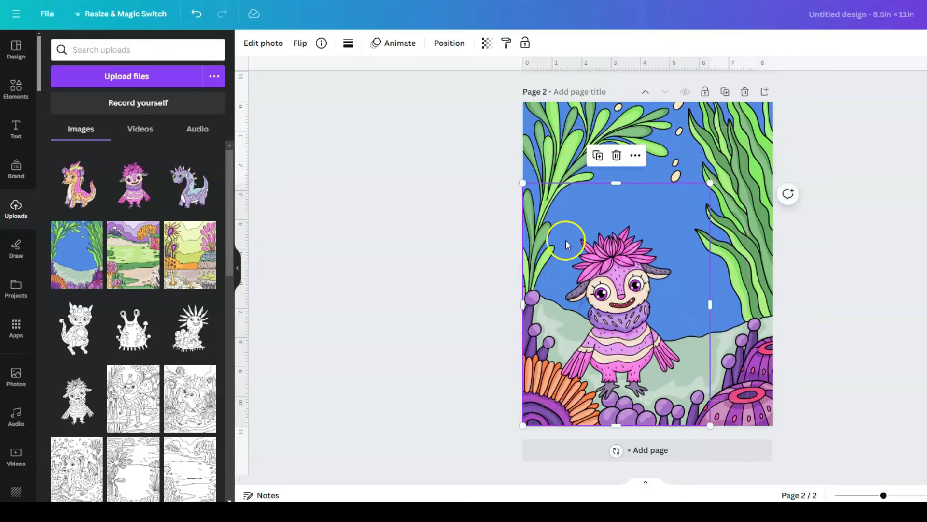
left_click(617, 155)
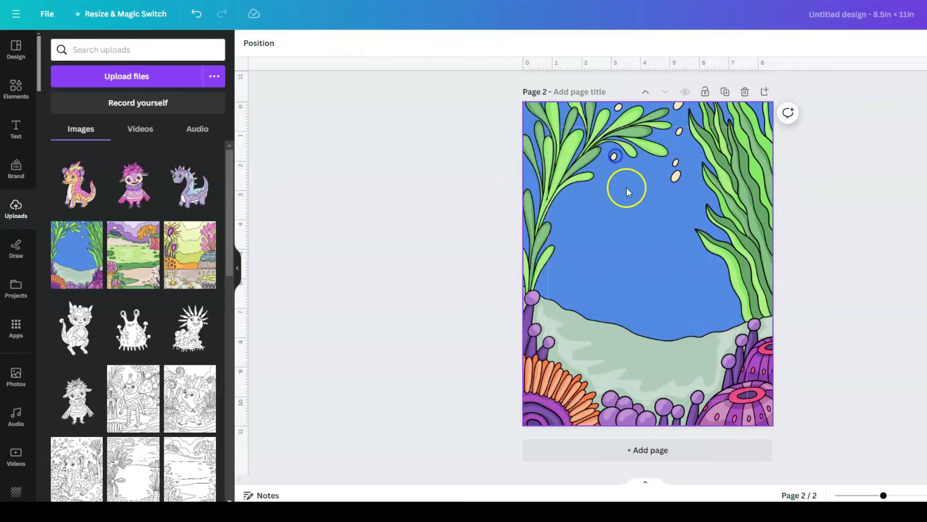
Step: Add the uploaded black-and-white horned monster and place it on the seabed, slightly left of the page centre
left_click(109, 327)
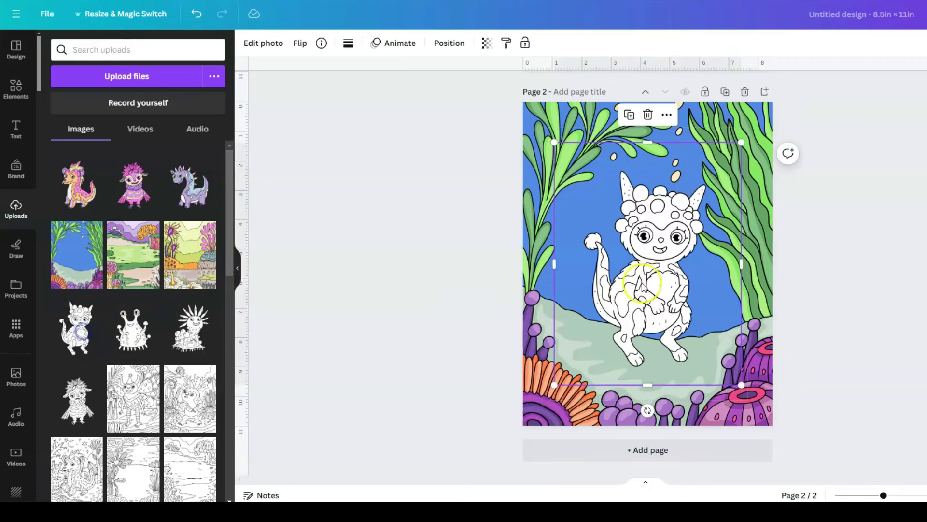
left_click_drag(641, 275, 608, 323)
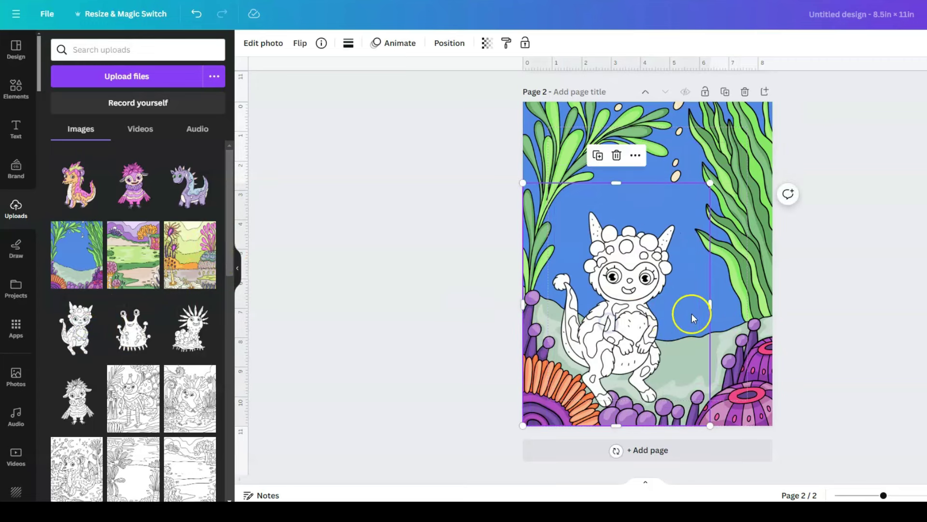
left_click_drag(635, 283, 637, 288)
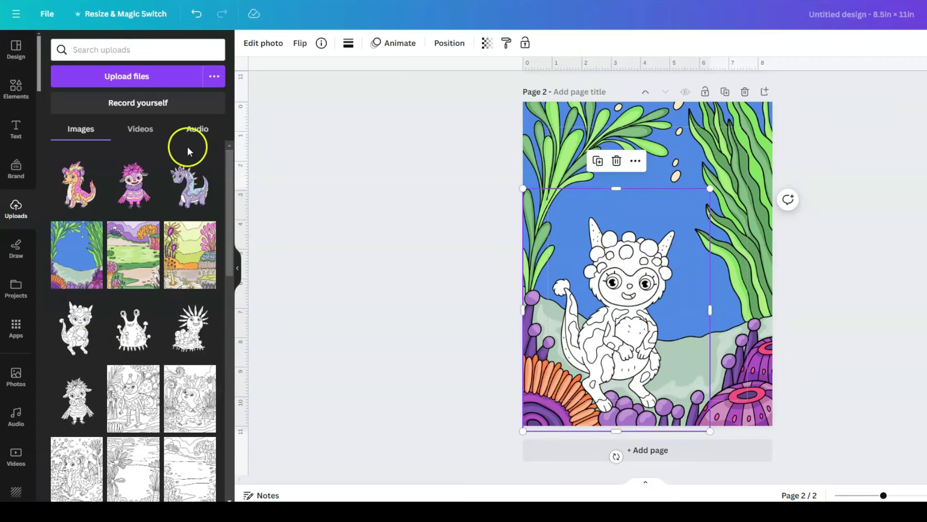
Step: Add a heading above the horned monster with the text "Colour me in!"
left_click(16, 129)
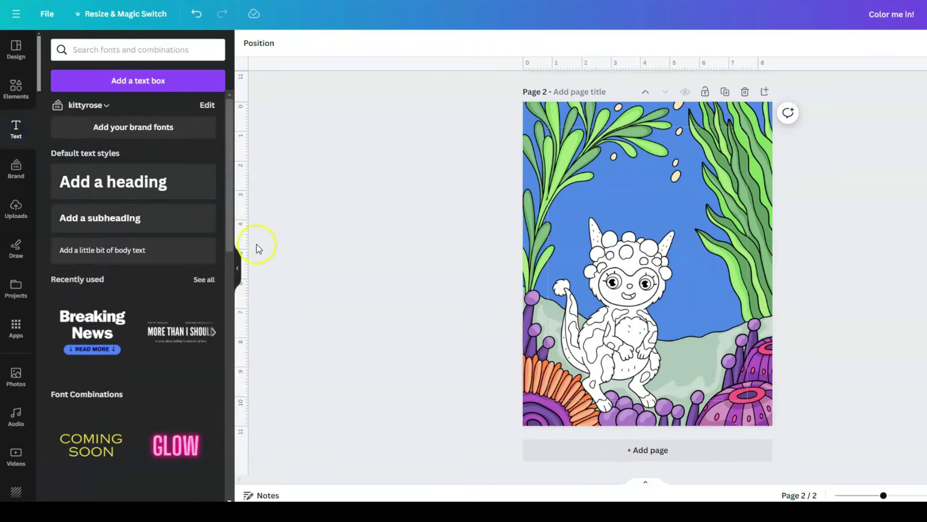
left_click(139, 189)
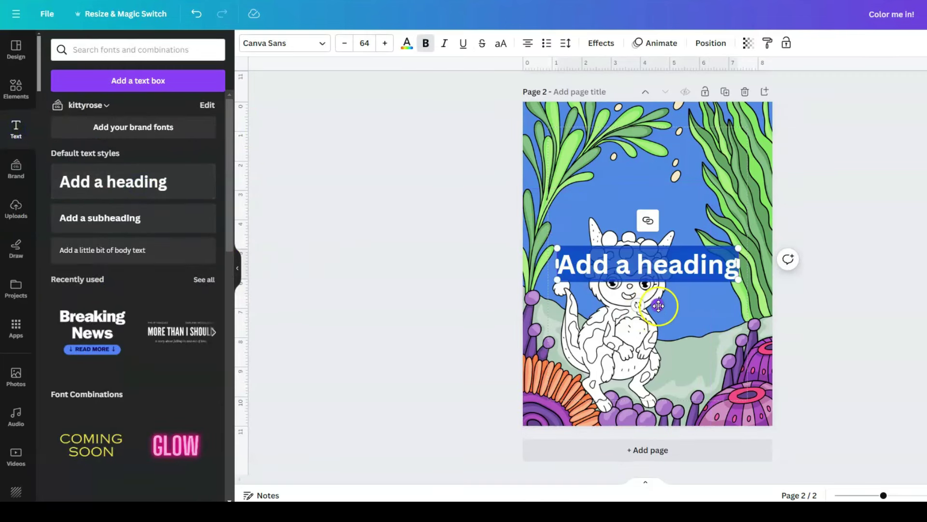
left_click_drag(662, 305, 661, 217)
triple_click(652, 177)
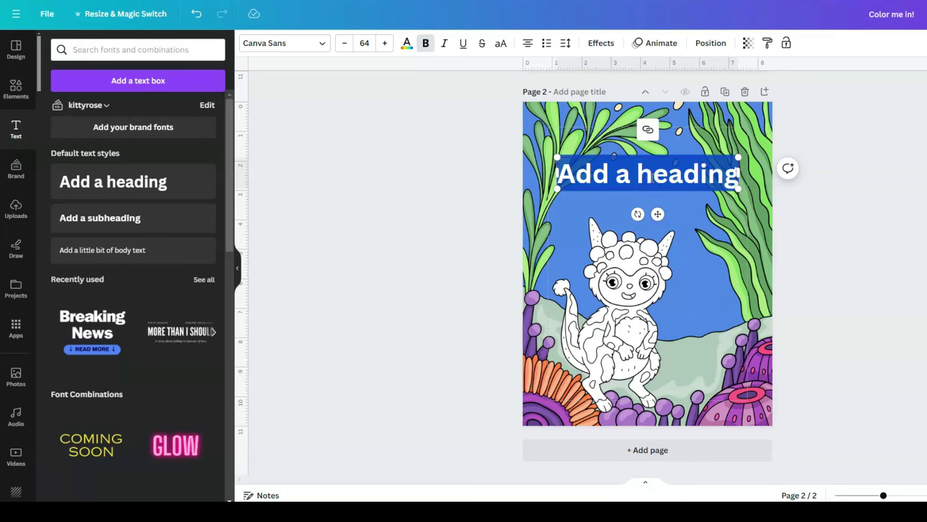
type("Colour")
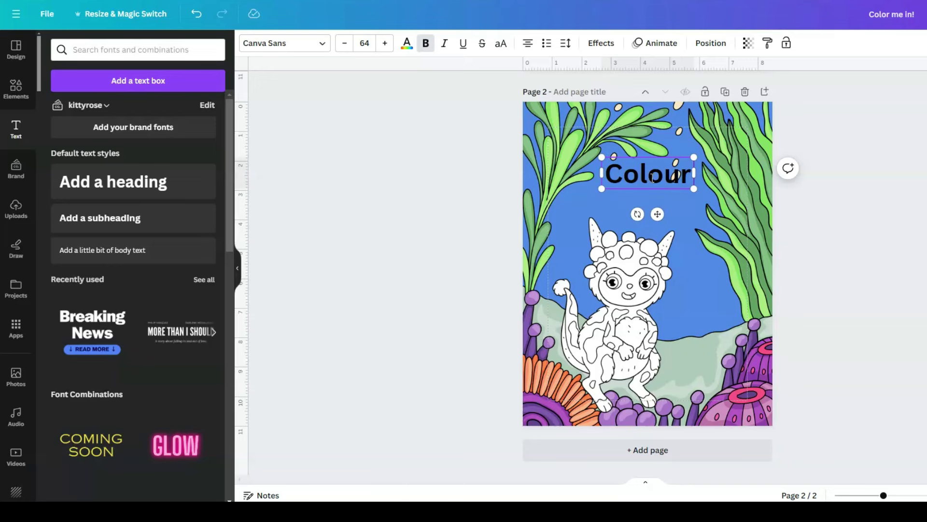
type(" me in!")
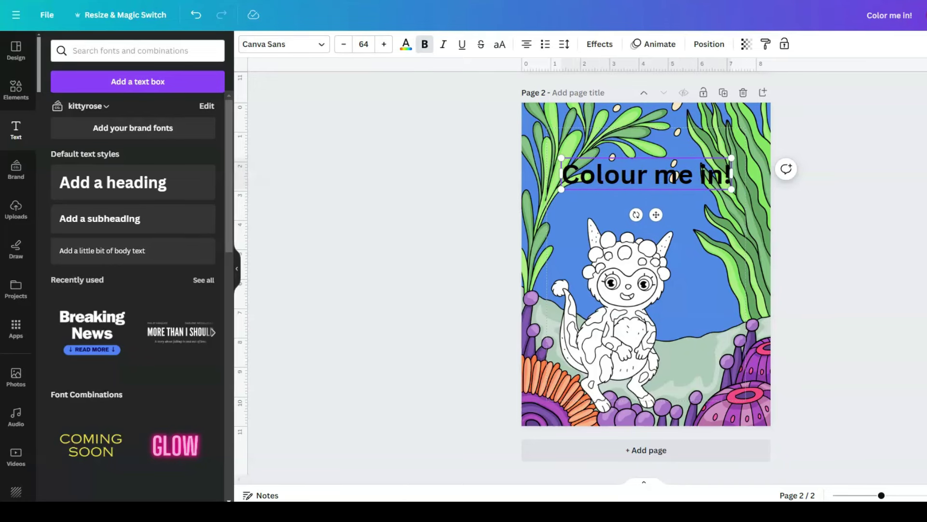
Step: Set the heading's font to Peace Sans and enlarge it to size 77.4 so it spans most of the page width
left_click(284, 44)
left_click(182, 213)
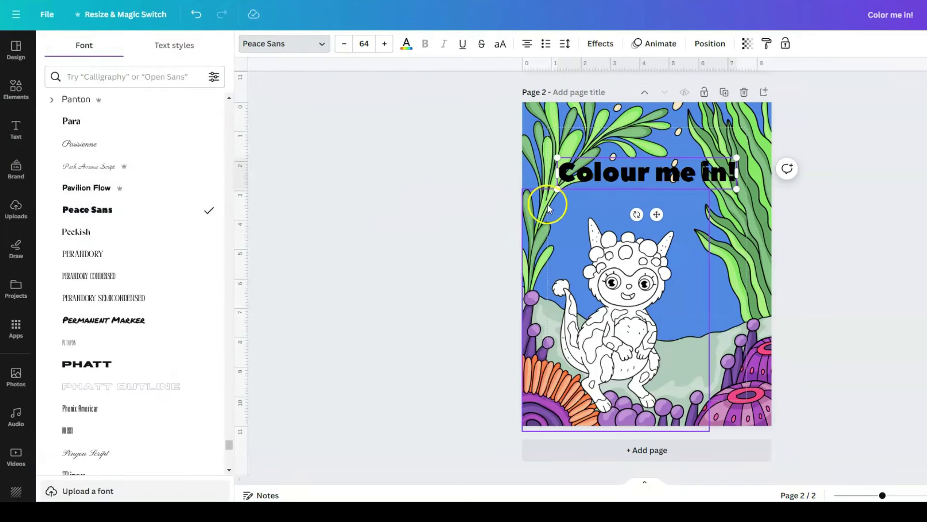
left_click_drag(557, 189, 540, 191)
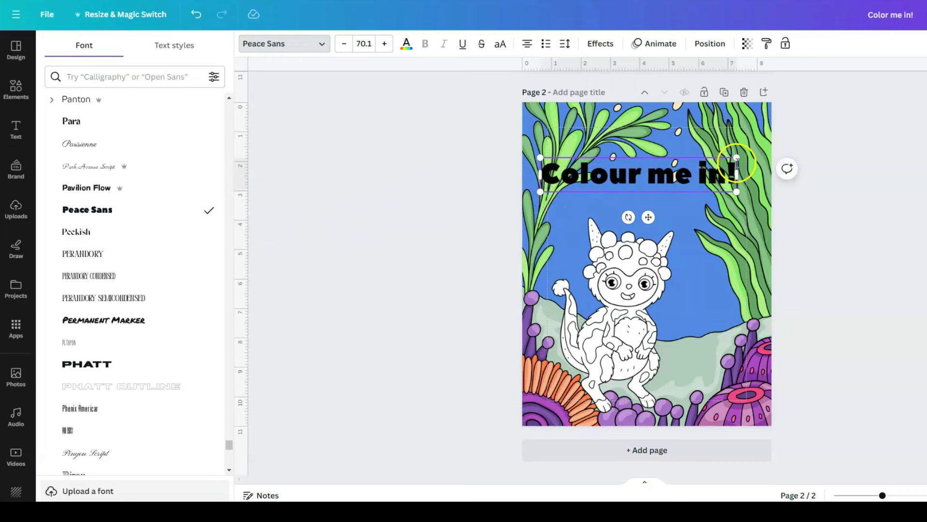
left_click_drag(739, 156, 758, 153)
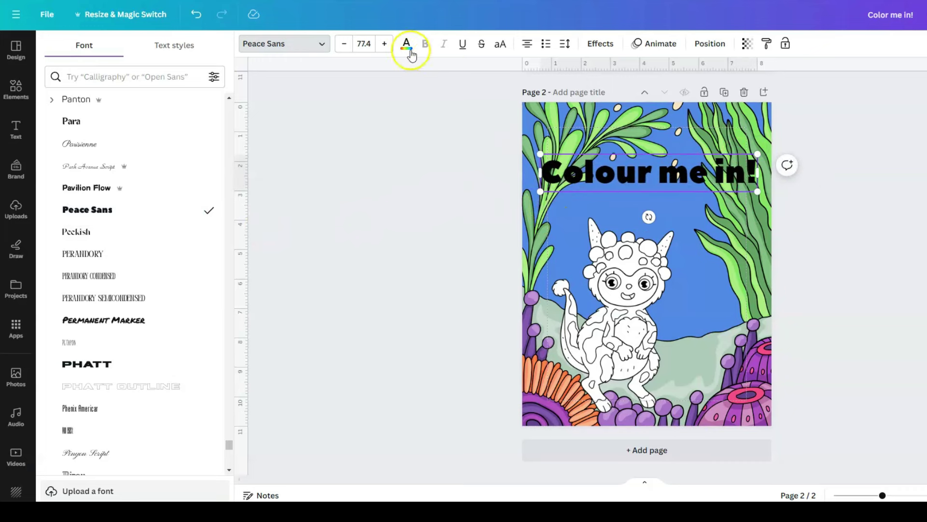
Step: Colour the whole "Colour me in!" heading white
left_click(406, 45)
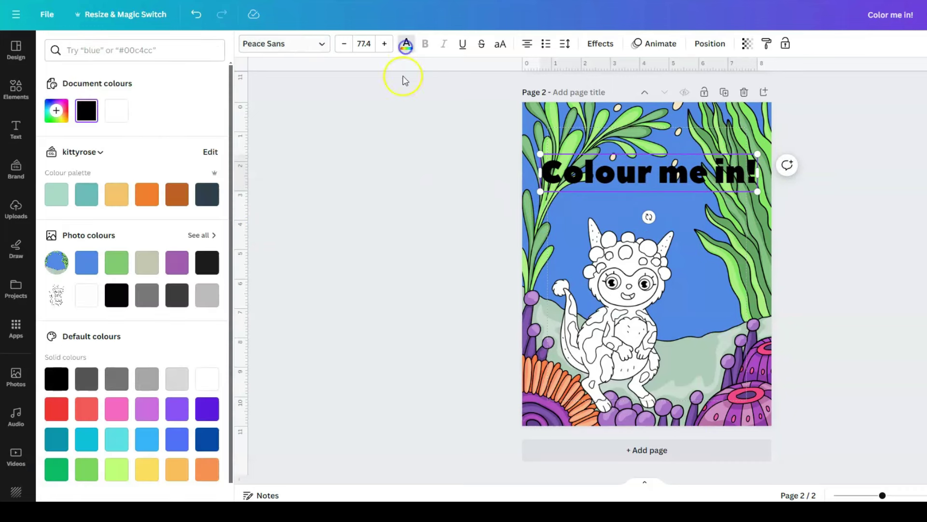
left_click(93, 301)
double_click(555, 173)
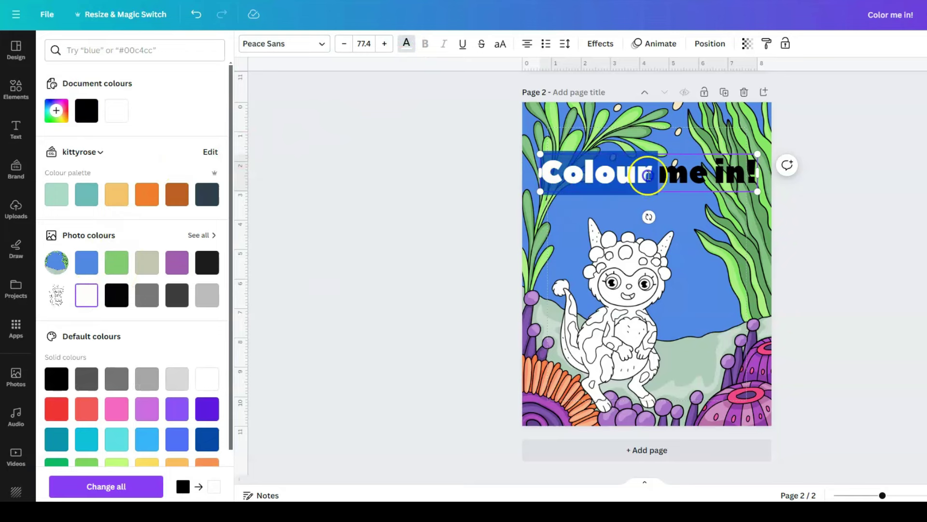
left_click(752, 171, "shift")
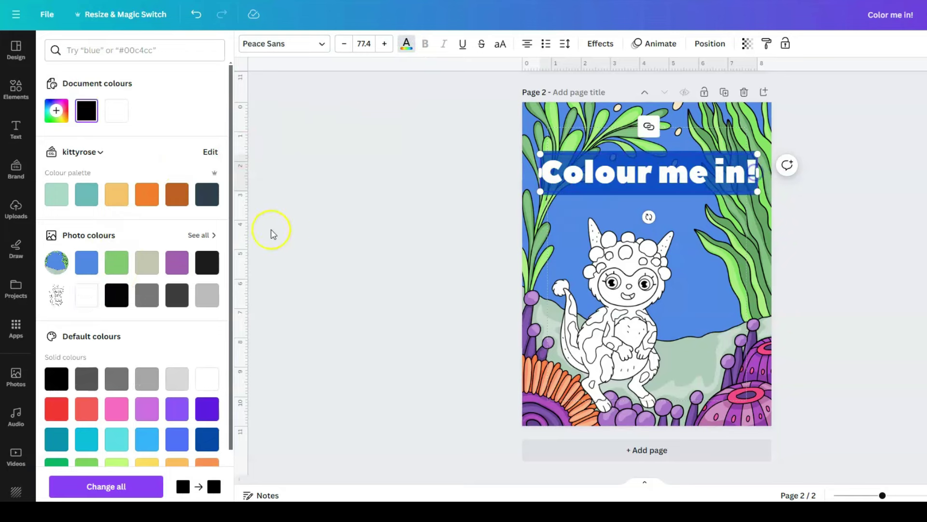
left_click(82, 296)
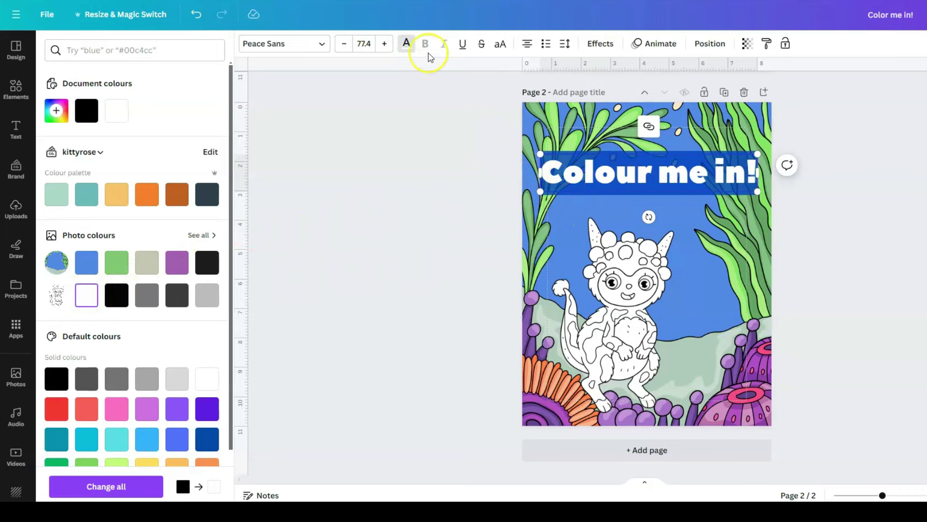
Step: Apply the Outline effect to the heading in purple with a thickness of 150
left_click(593, 53)
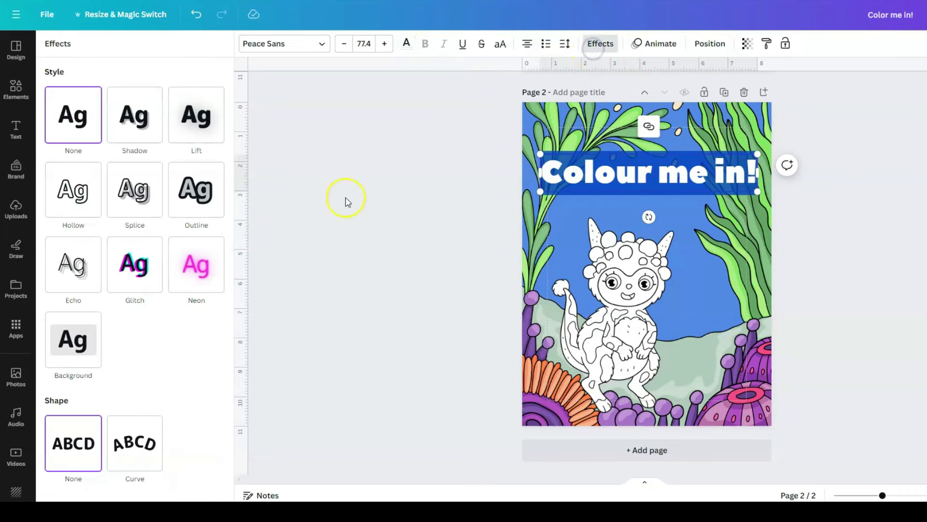
left_click(196, 191)
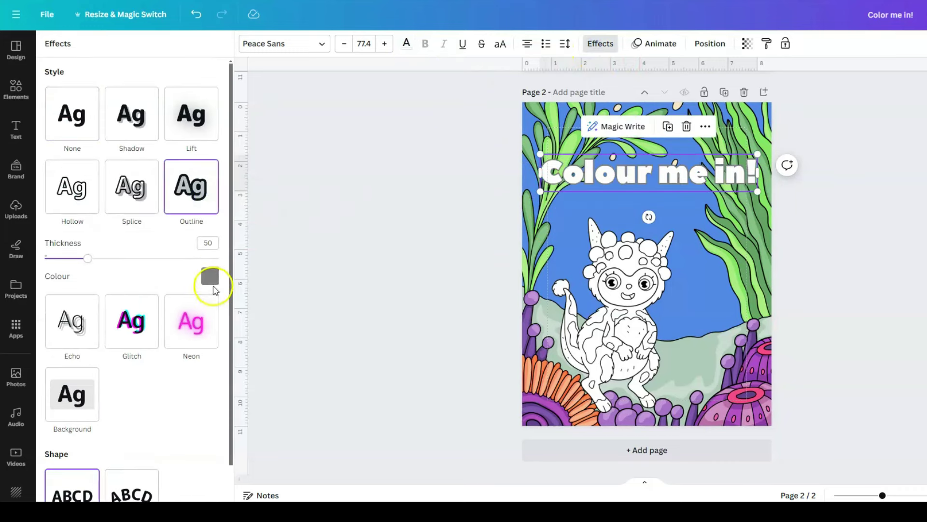
left_click(209, 277)
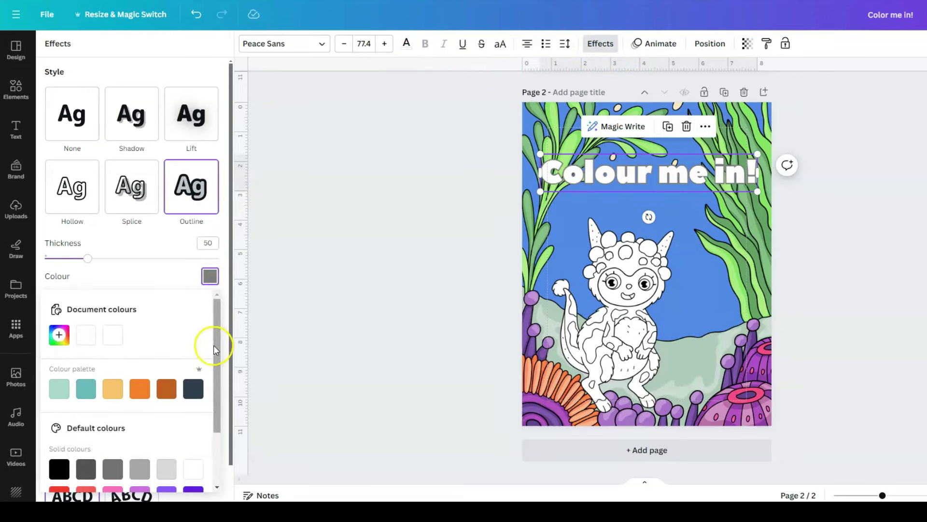
left_click_drag(216, 401, 217, 438)
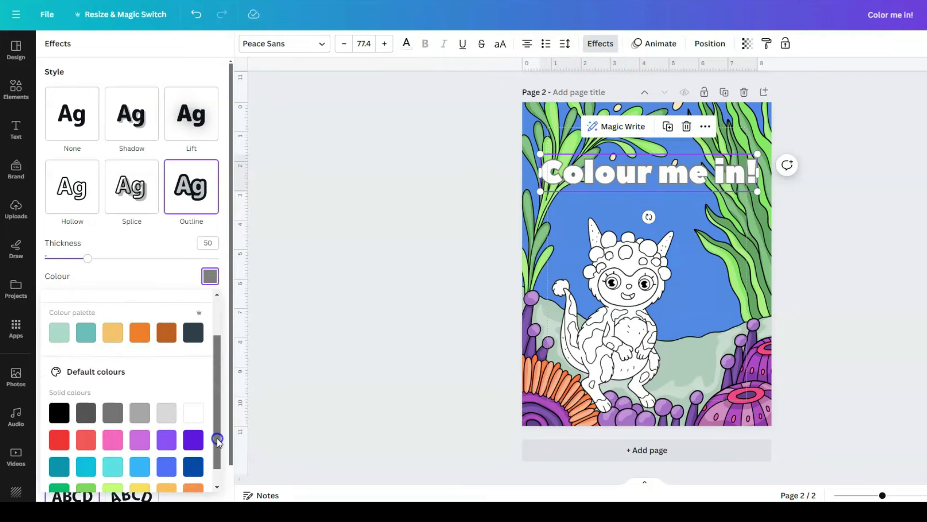
left_click(166, 443)
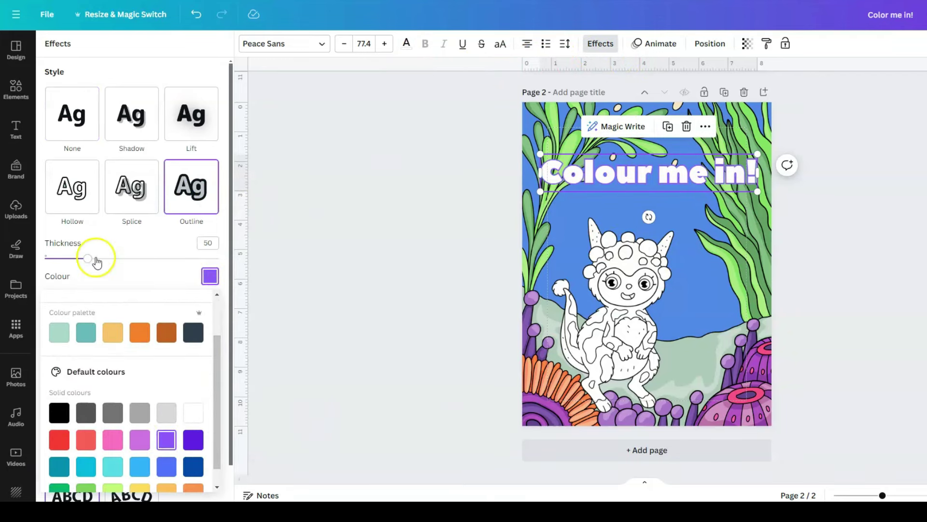
left_click_drag(97, 261, 202, 263)
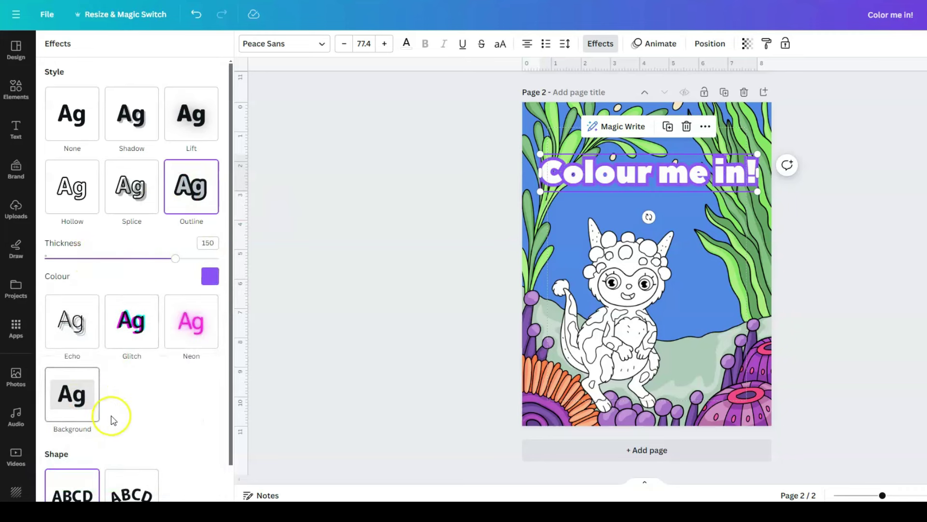
Step: Curve the heading text into an arch and flatten the curve to a gentler bend
left_click(129, 485)
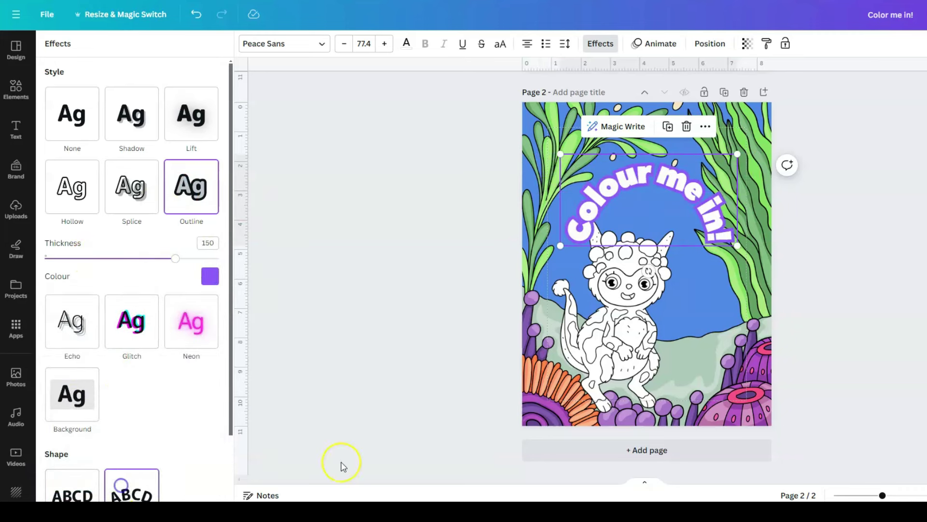
scroll(128, 414, "down", 2)
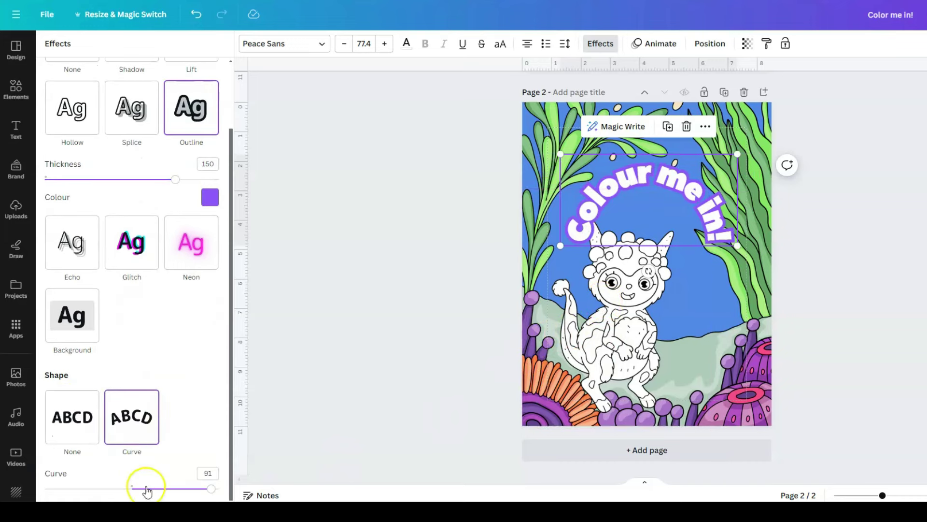
left_click_drag(211, 496, 190, 496)
Step: Position the curved heading near the top of the page, clear of the monster's horns
left_click_drag(637, 220, 637, 191)
left_click(895, 267)
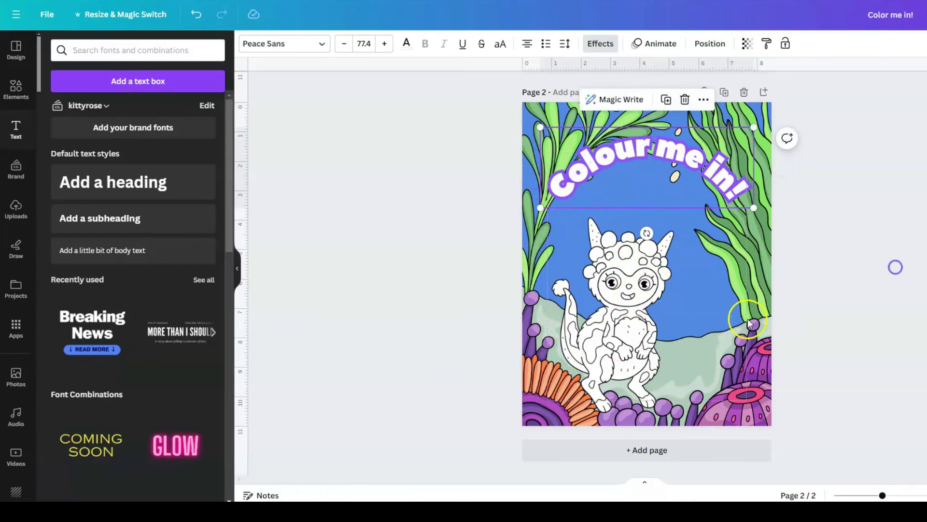
left_click(824, 220)
left_click(601, 194)
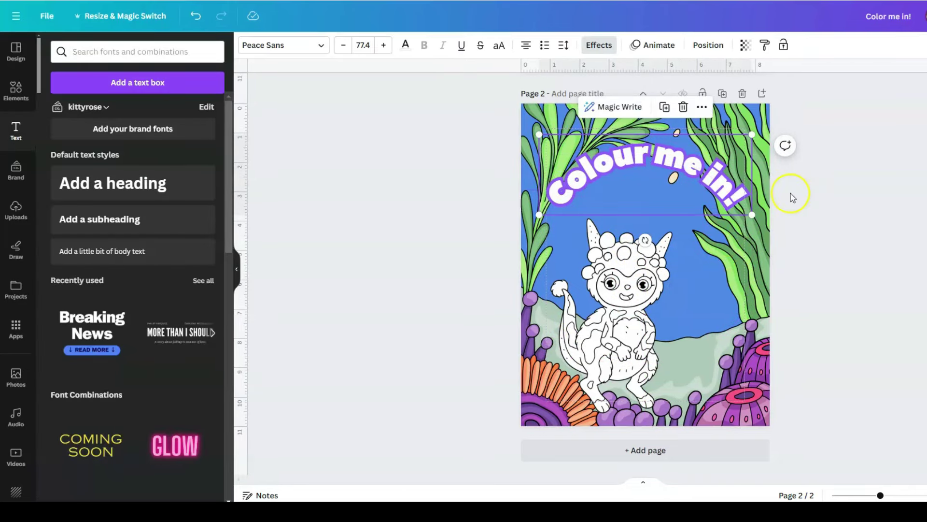
left_click_drag(695, 173, 696, 164)
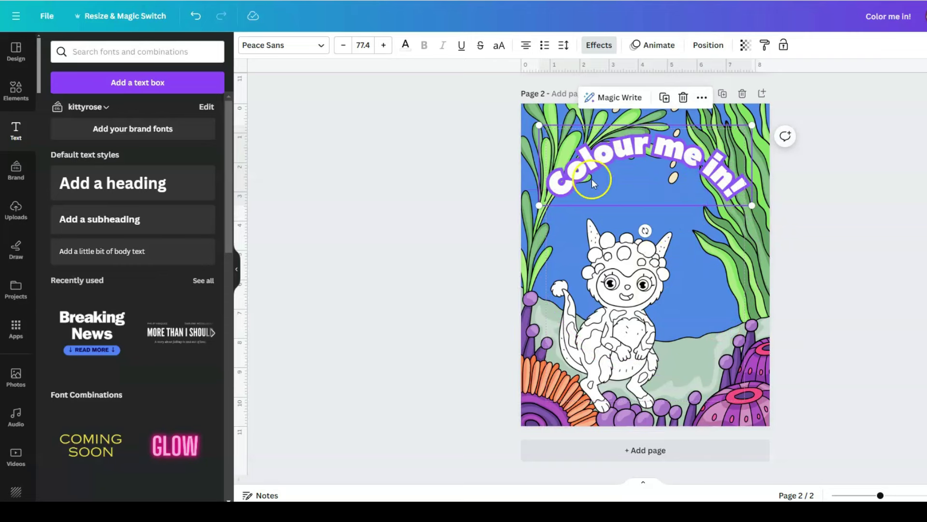
left_click(830, 341)
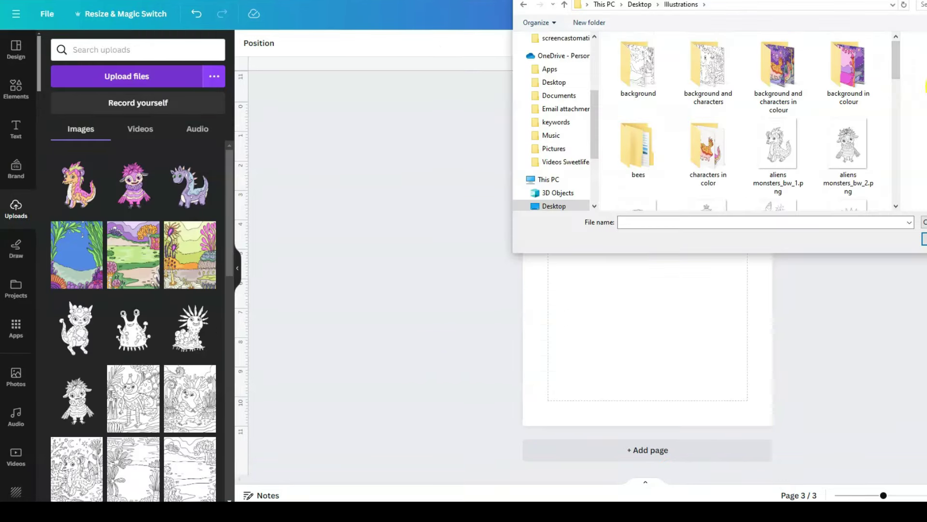
Step: Open the png folder of coloured backgrounds in the bees illustrations folder and look through the images available for upload
double_click(645, 150)
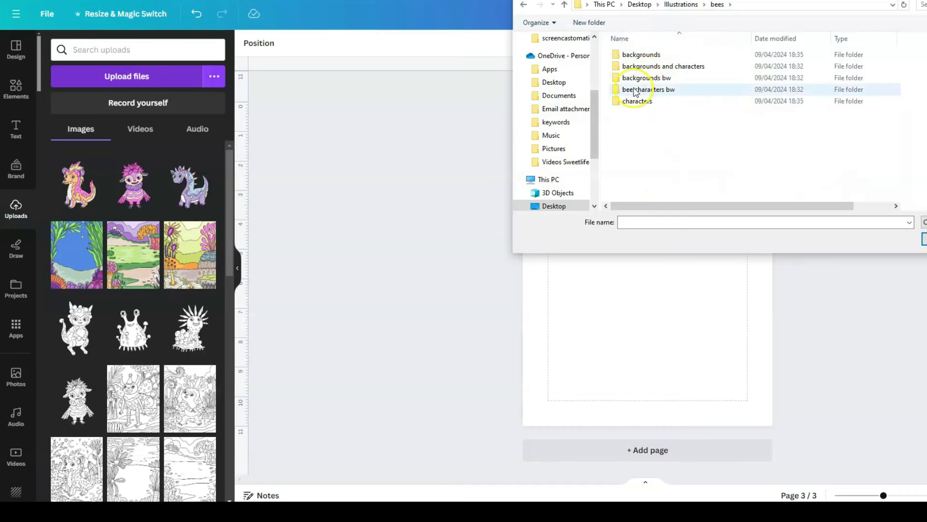
double_click(678, 58)
double_click(676, 59)
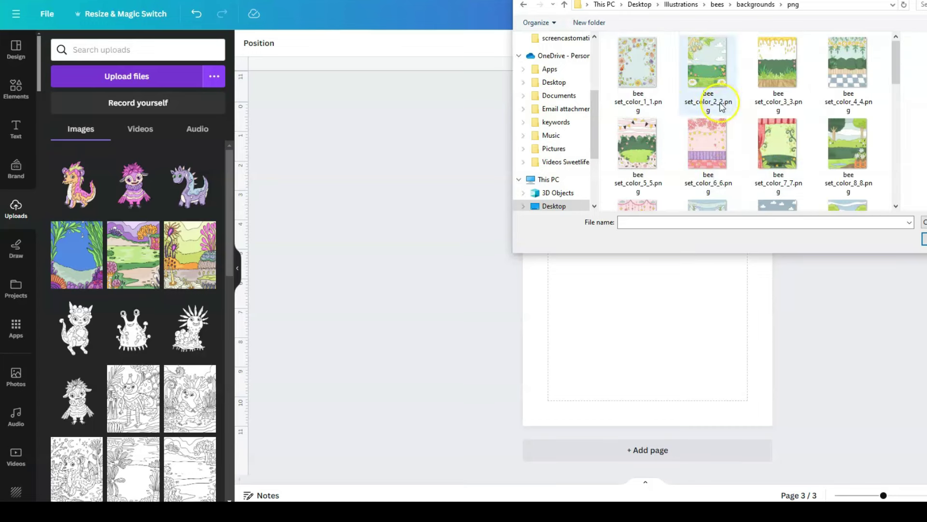
scroll(770, 123, "down", 2)
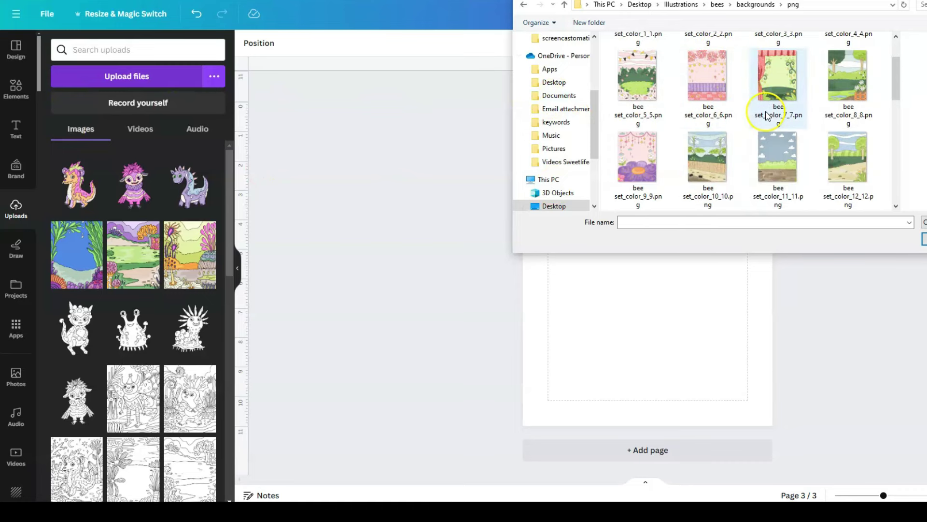
scroll(767, 116, "down", 3)
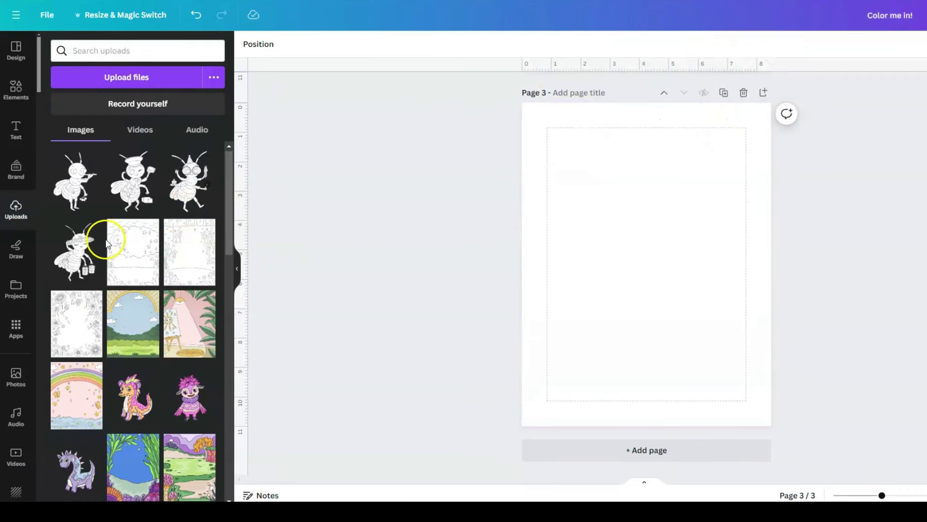
Step: Add the black-and-white flower border background to page 3 and enlarge it to fill the whole page
scroll(103, 242, "down", 1)
left_click(80, 280)
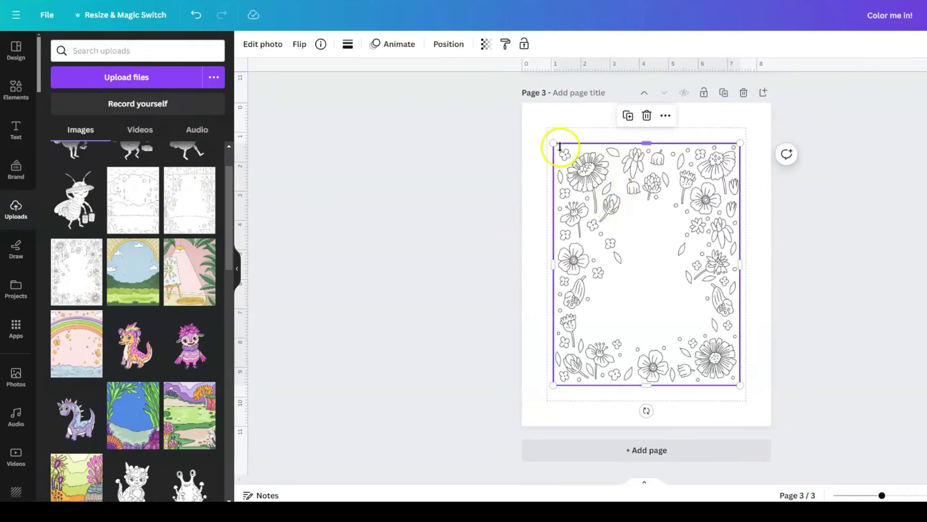
left_click_drag(554, 144, 518, 103)
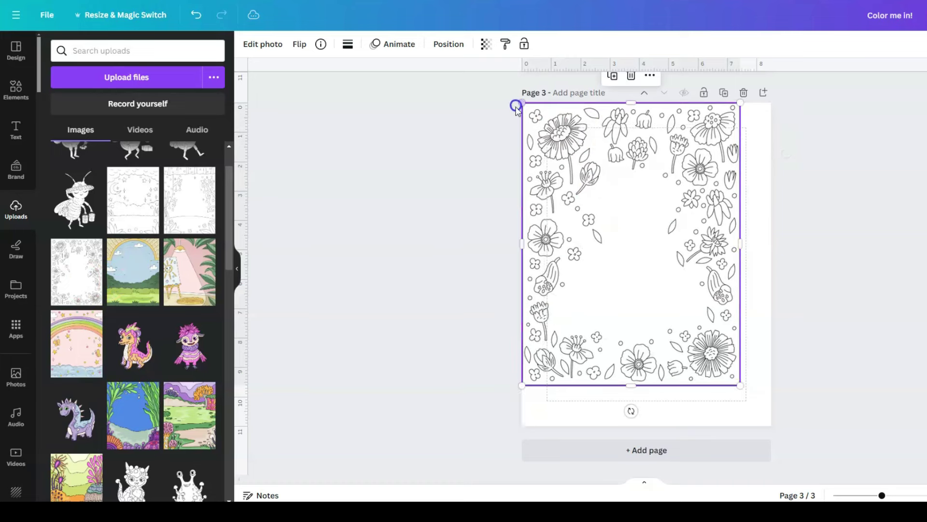
left_click_drag(737, 386, 769, 426)
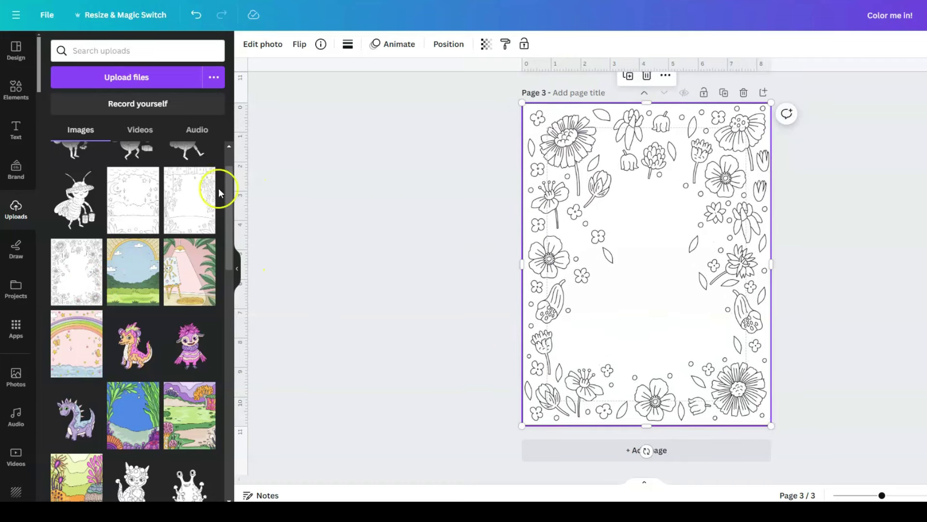
Step: Add the uncoloured bee with straw hat and buckets, scale it down and centre it inside the flower border
scroll(175, 237, "up", 1)
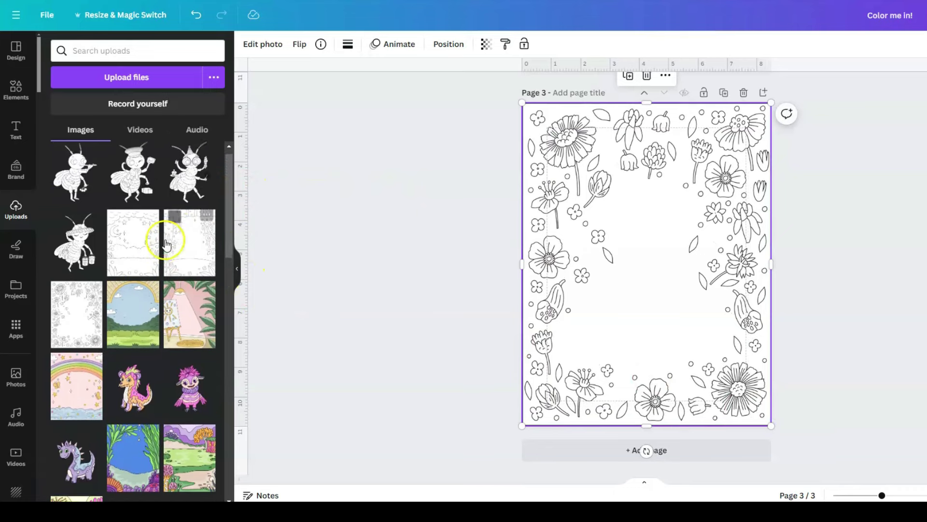
left_click(85, 262)
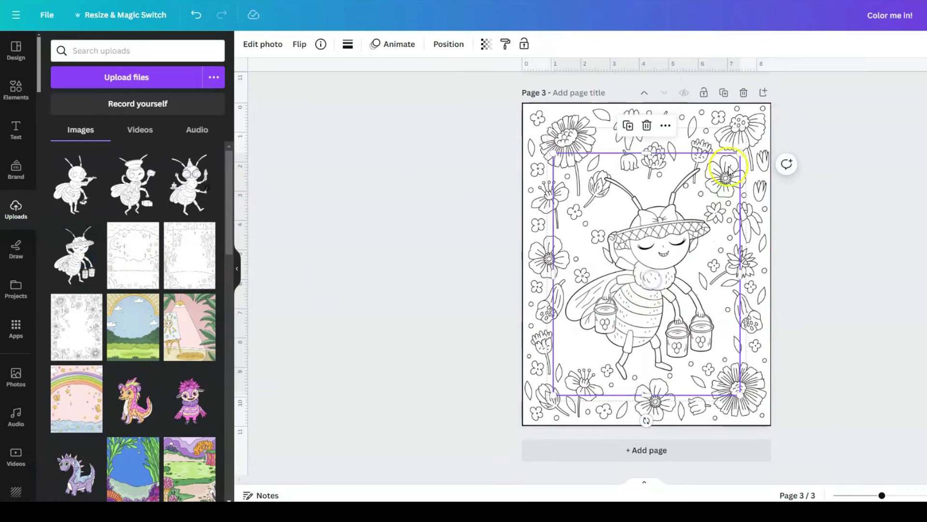
left_click_drag(739, 153, 700, 189)
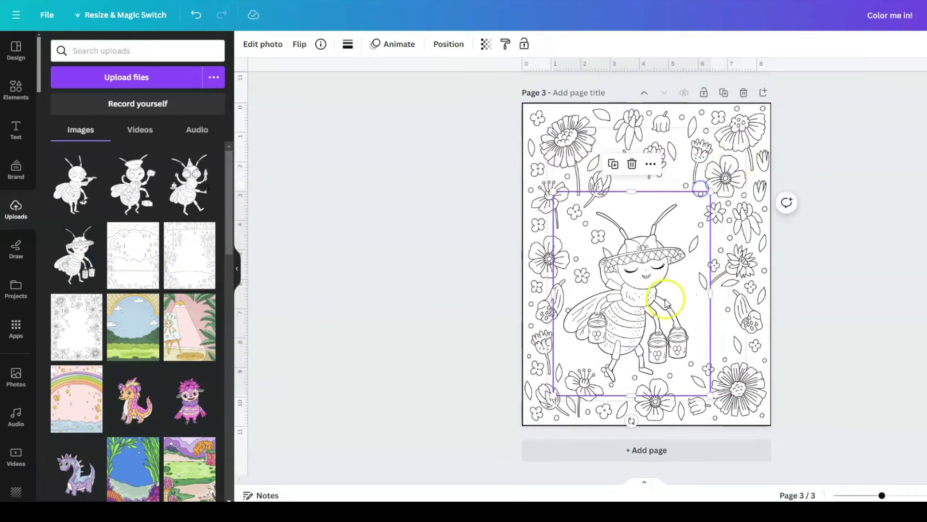
left_click_drag(666, 302, 680, 269)
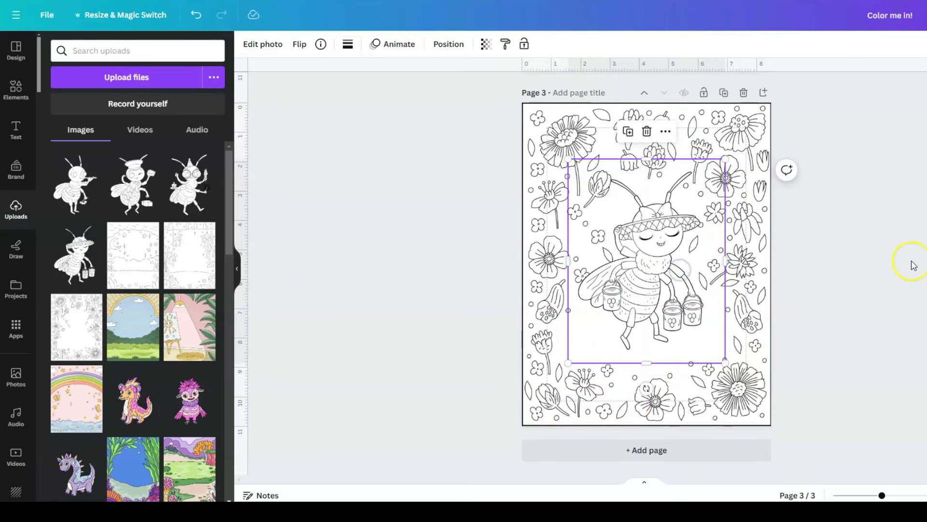
left_click(821, 351)
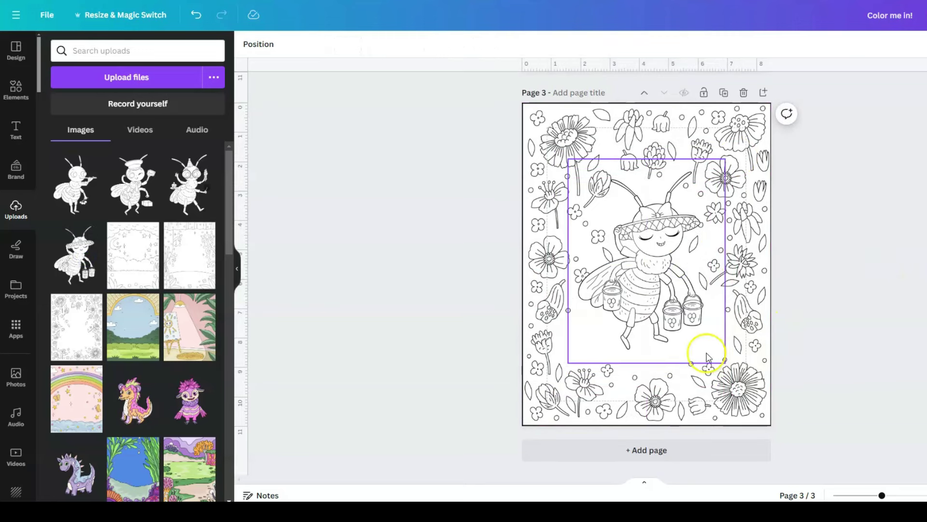
left_click_drag(660, 316, 655, 335)
left_click(861, 264)
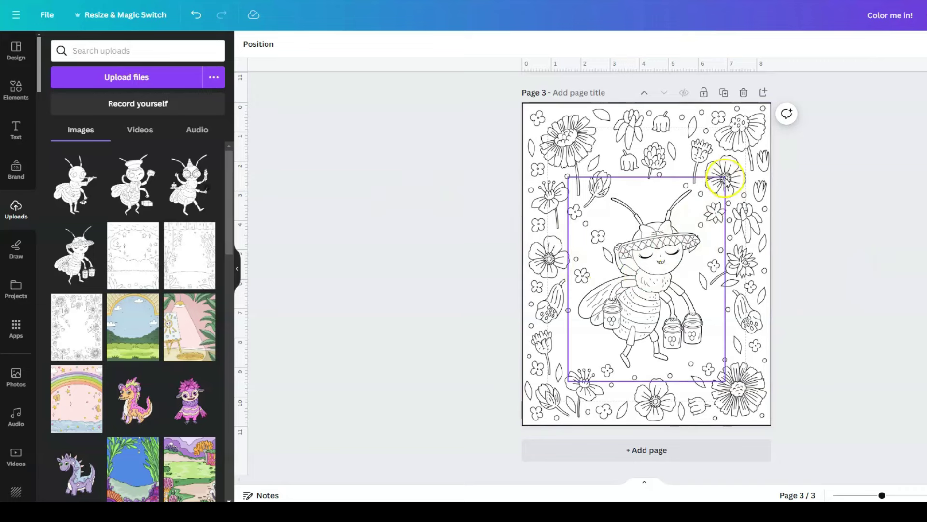
Step: Add a fourth page and fill it completely with the black-and-white night background with moon and stars
left_click(659, 448)
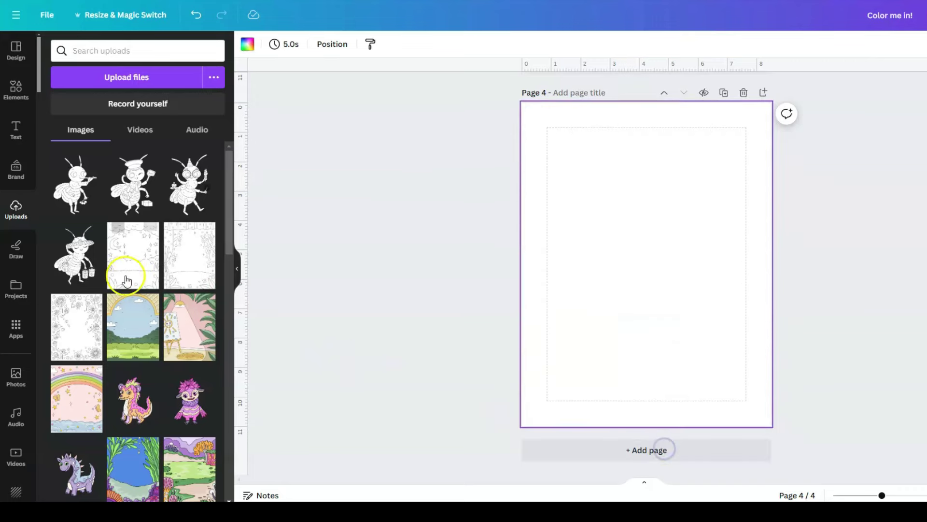
left_click(149, 265)
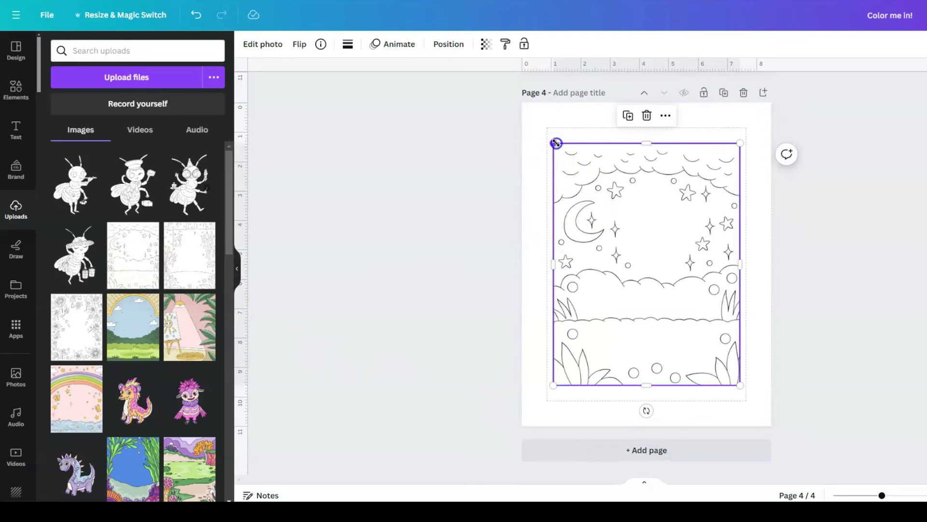
left_click_drag(553, 143, 524, 105)
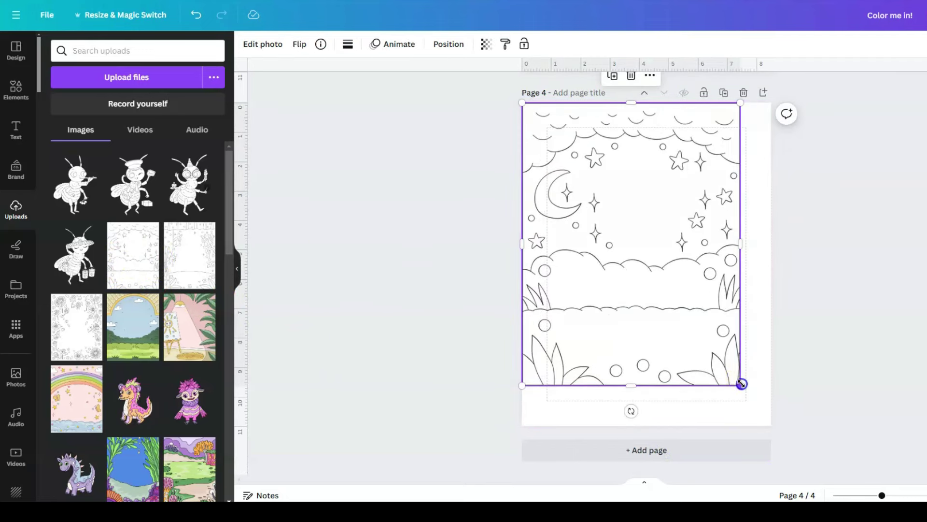
left_click_drag(740, 385, 771, 424)
Step: Add the party-hat bee and the straw-hat bee to the night scene, scaled down and standing side by side
left_click(186, 183)
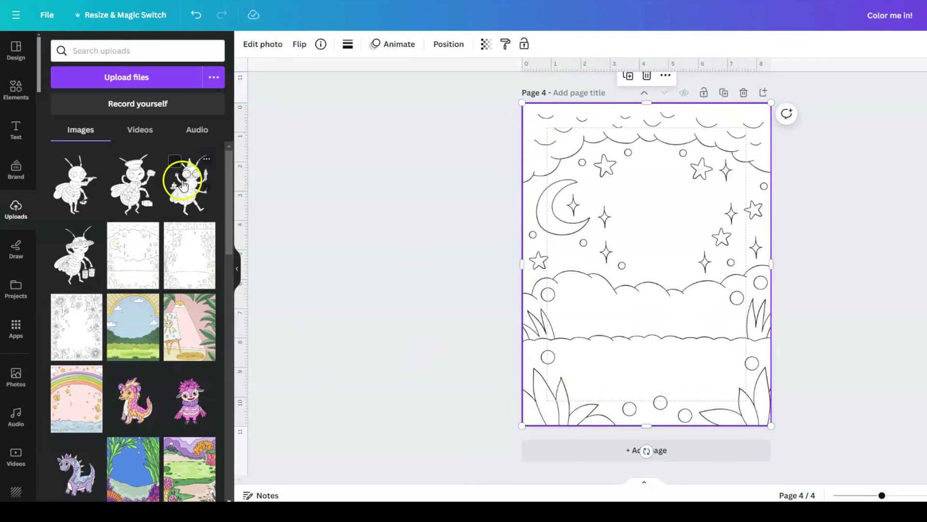
left_click_drag(739, 143, 587, 244)
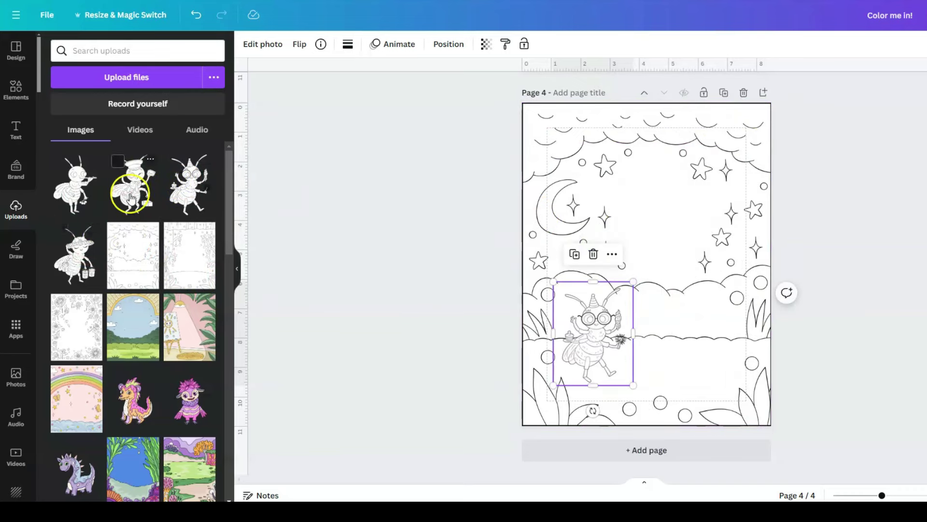
left_click(71, 256)
left_click_drag(628, 232, 652, 238)
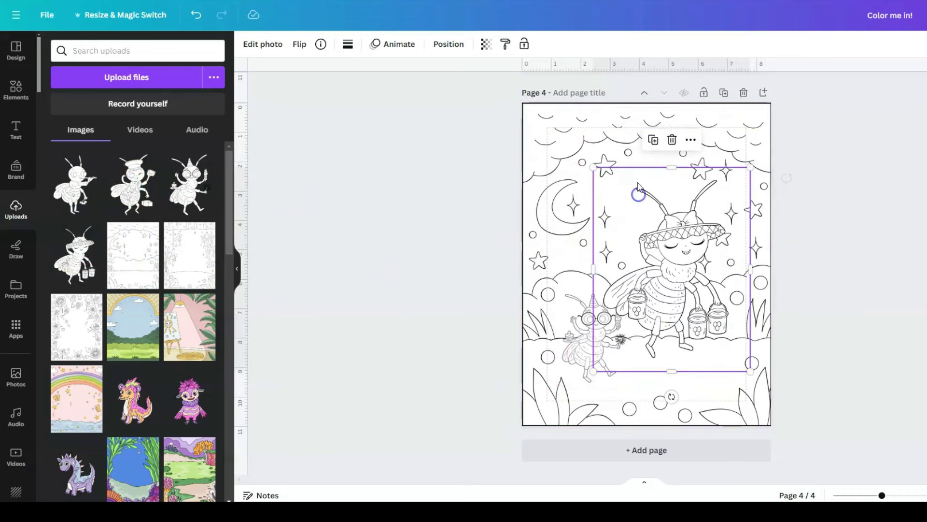
left_click_drag(588, 171, 636, 223)
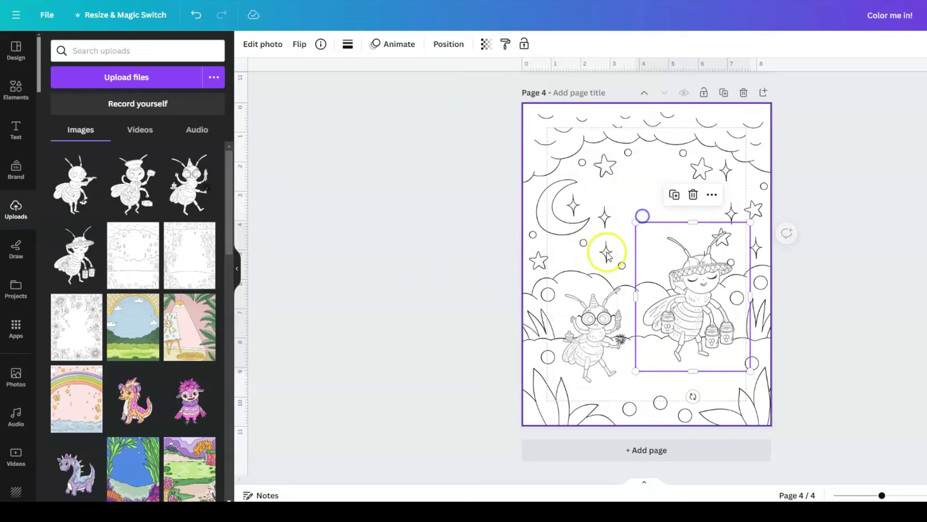
Step: Flip the straw-hat bee horizontally to face the party-hat bee, shrink it further and adjust both bees' positions on the ground
left_click(299, 44)
left_click(342, 72)
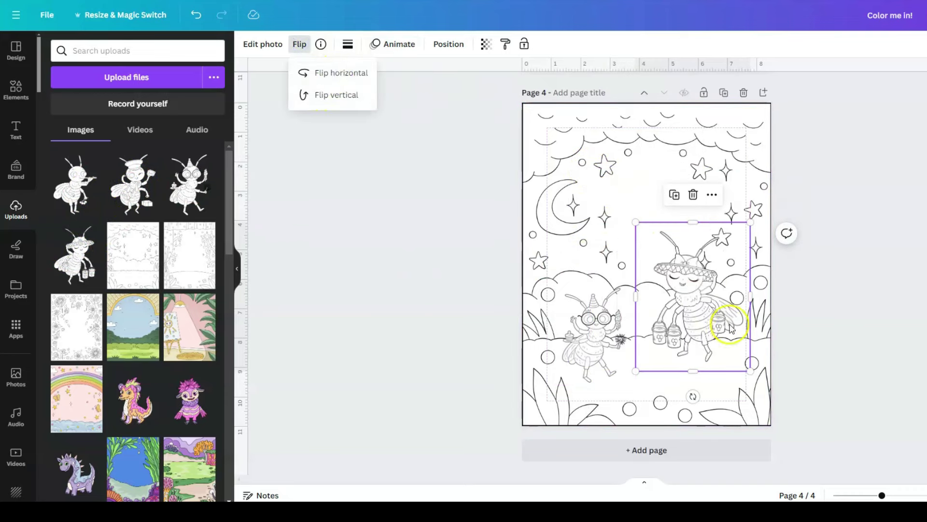
left_click_drag(723, 319, 722, 338)
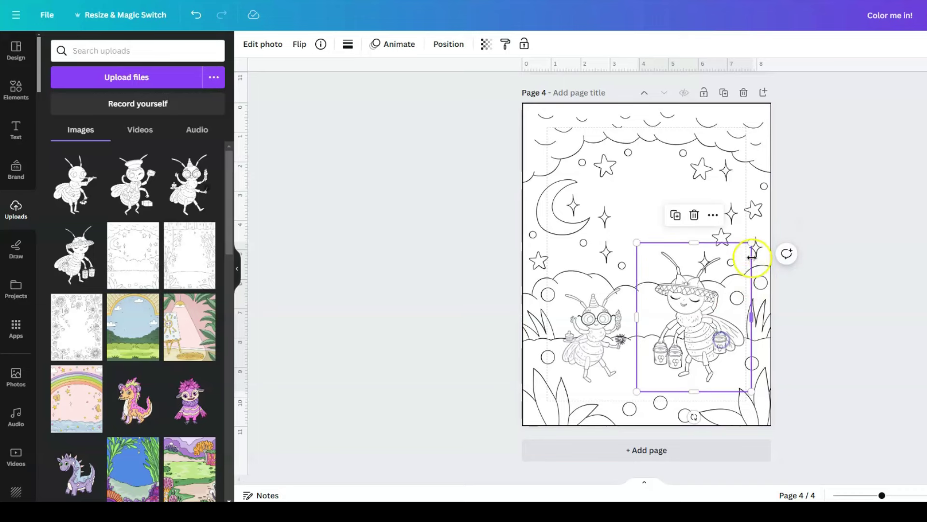
left_click_drag(749, 239, 724, 266)
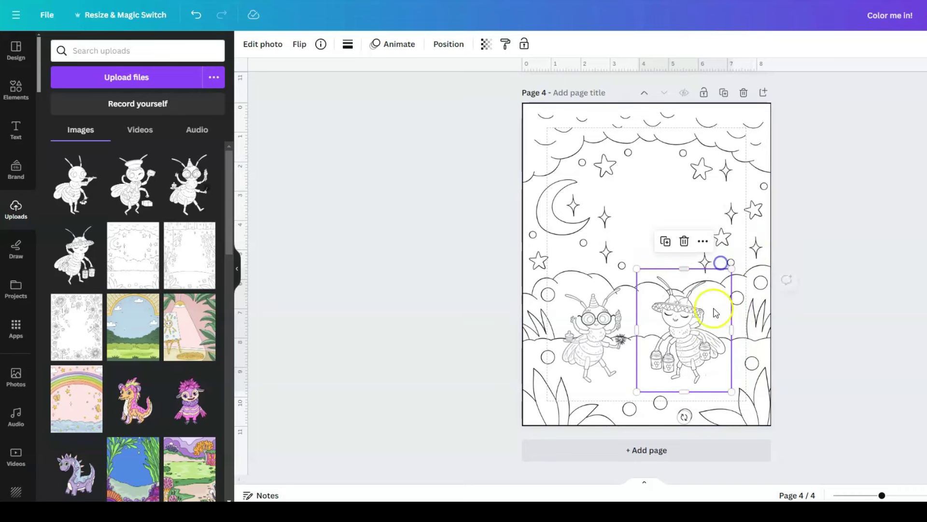
left_click_drag(700, 331, 705, 331)
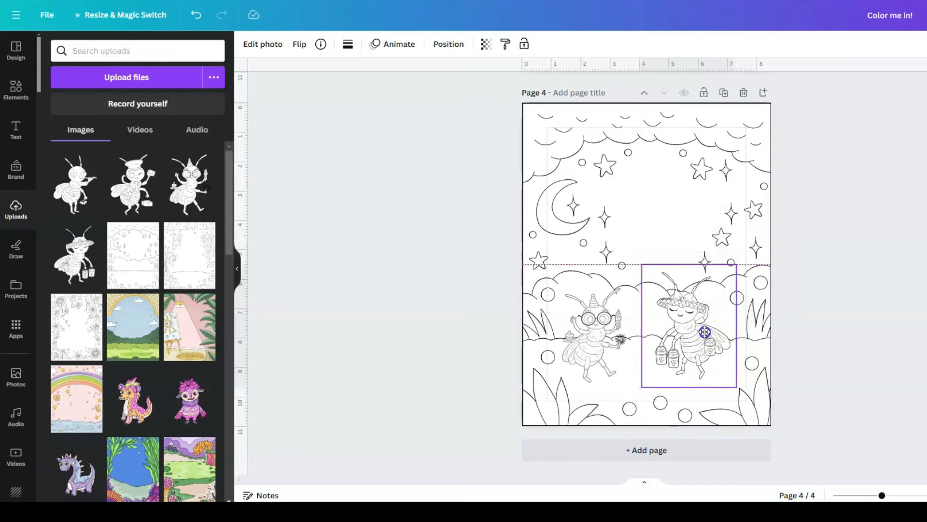
left_click(823, 290)
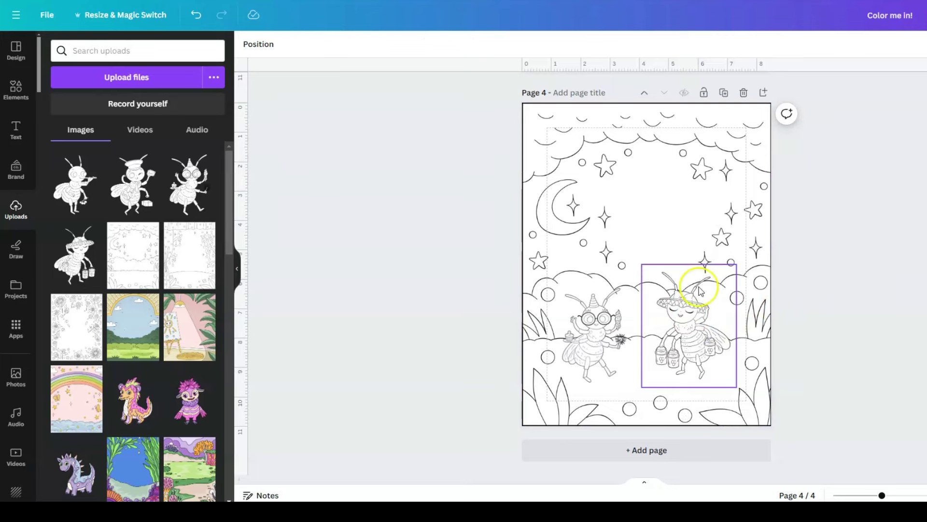
left_click(589, 338)
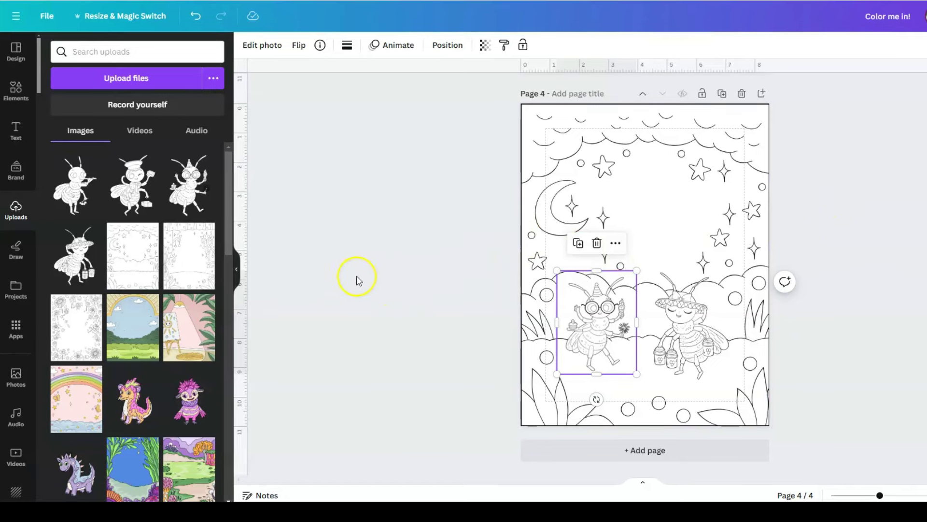
Step: Add a fifth page and fill it completely with the coloured pink background with easel, lamp and leaves
left_click(606, 464)
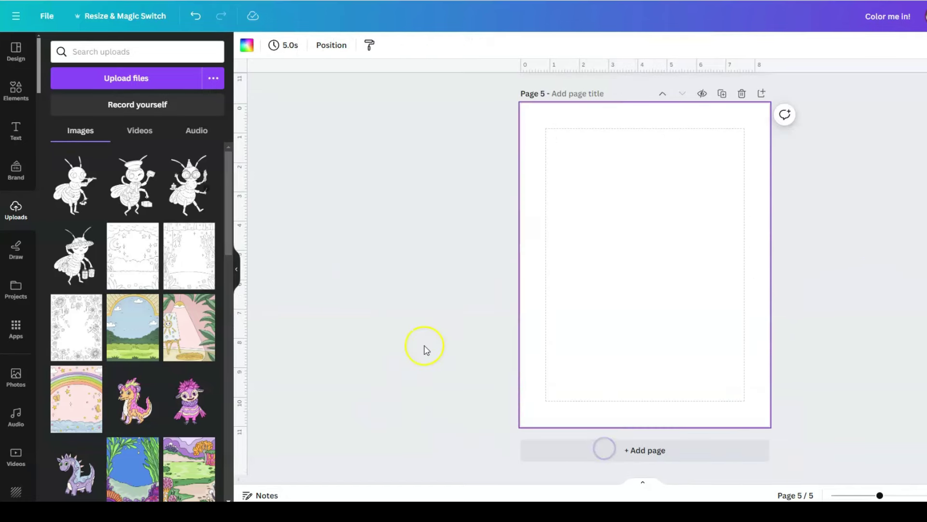
left_click(177, 345)
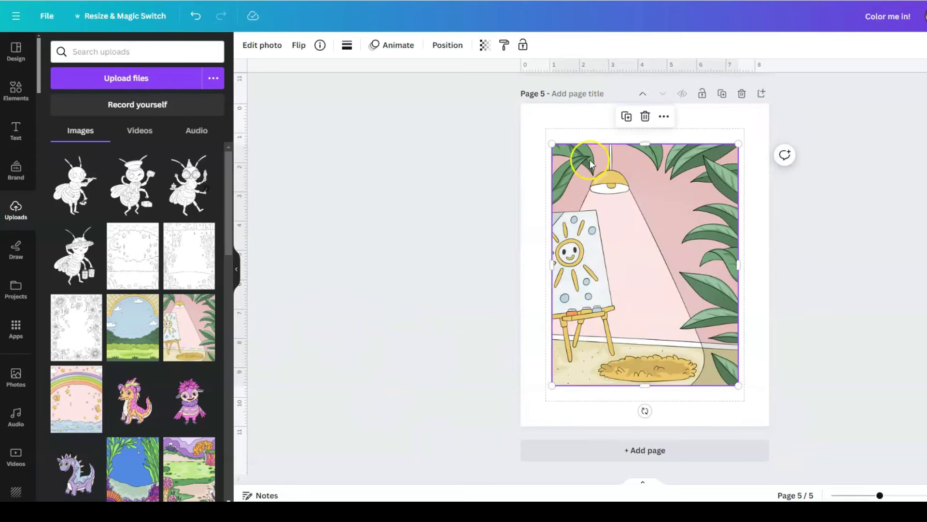
left_click_drag(552, 142, 521, 104)
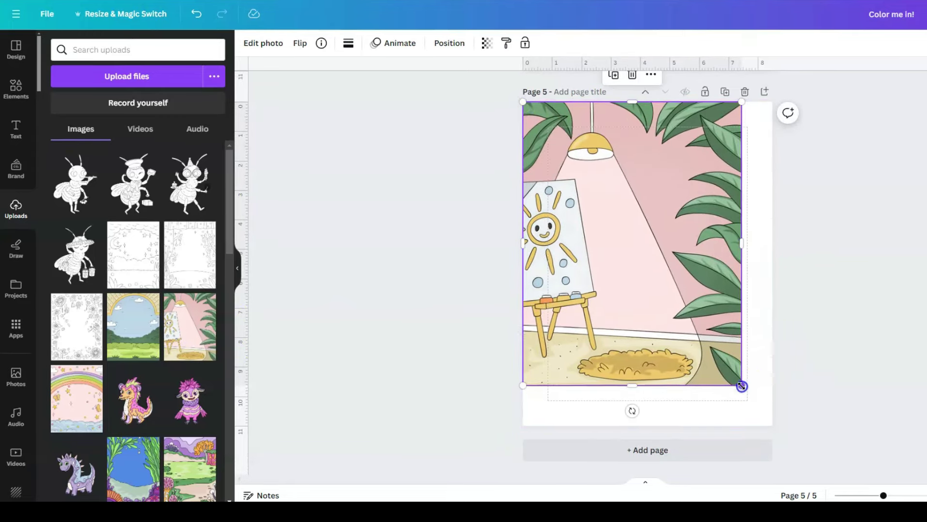
left_click_drag(742, 386, 773, 425)
Step: Add the uncoloured party-hat bee to page 5 and flip it horizontally to face the easel
left_click(189, 184)
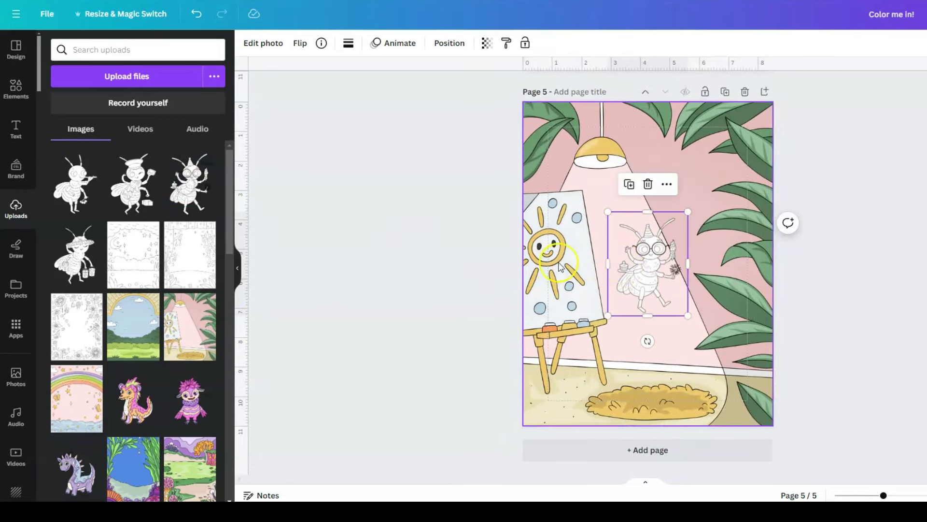
left_click_drag(649, 271, 661, 285)
left_click(300, 43)
Step: Enlarge the party-hat bee and position it standing on the straw mat beside the easel
left_click_drag(702, 334, 760, 414)
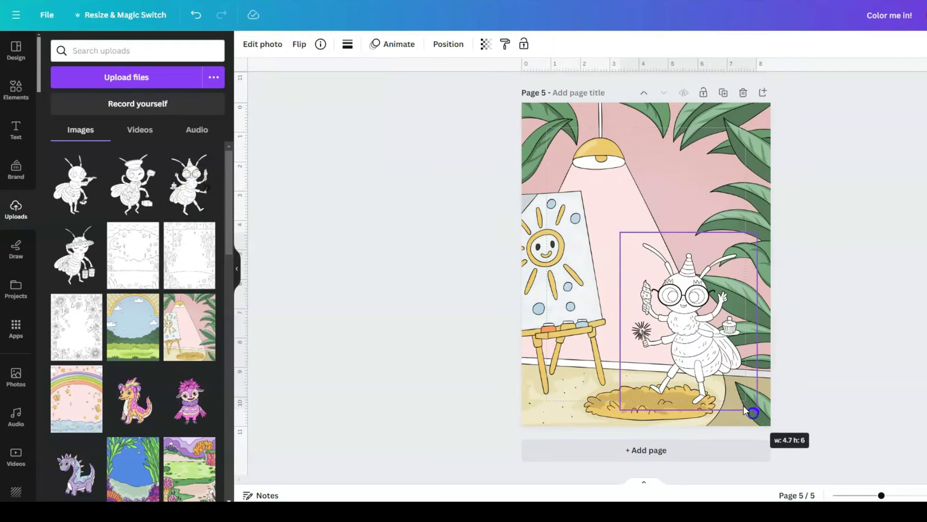
mouse_move(698, 367)
left_mouse_down()
mouse_move(683, 383)
mouse_move(681, 372)
left_mouse_up()
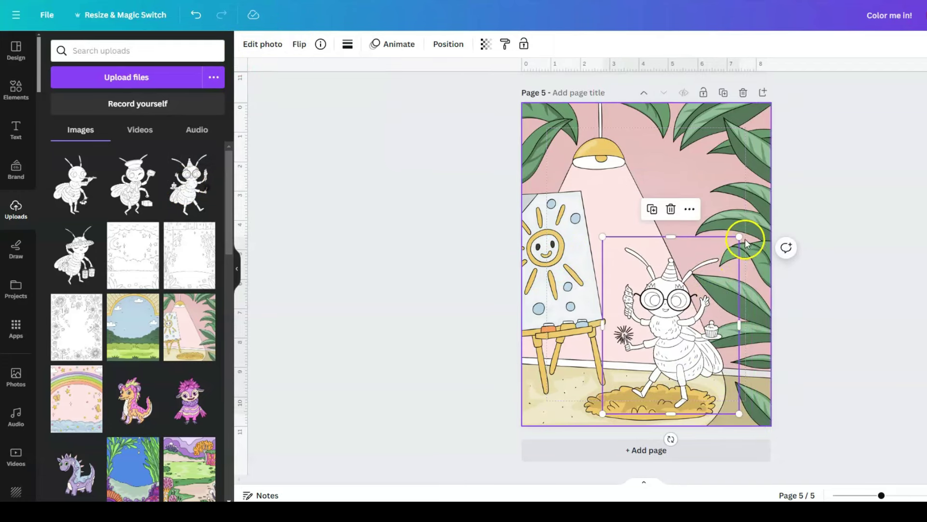
left_click_drag(739, 237, 759, 211)
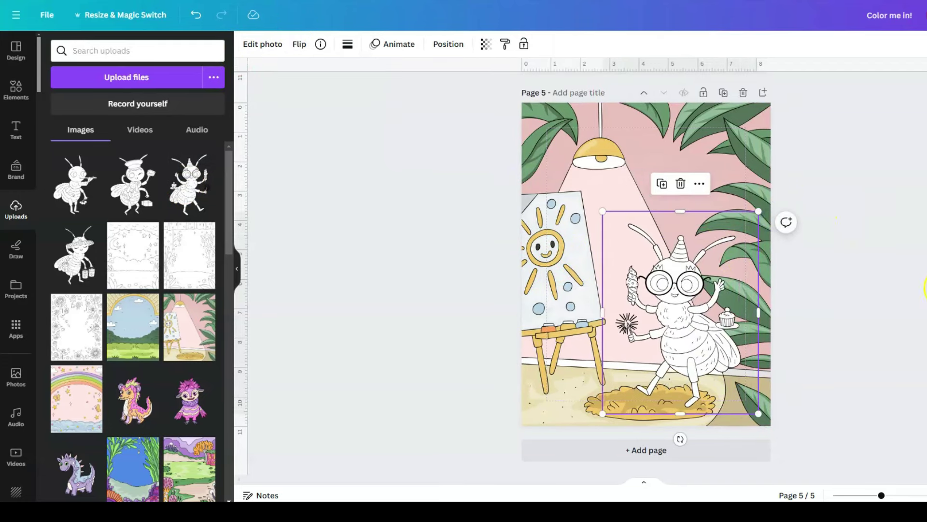
left_click(908, 450)
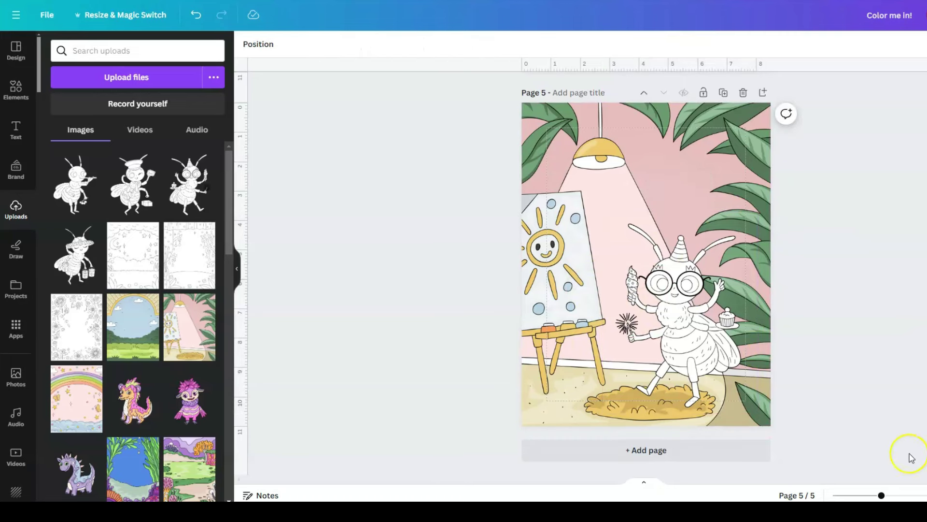
left_click(917, 427)
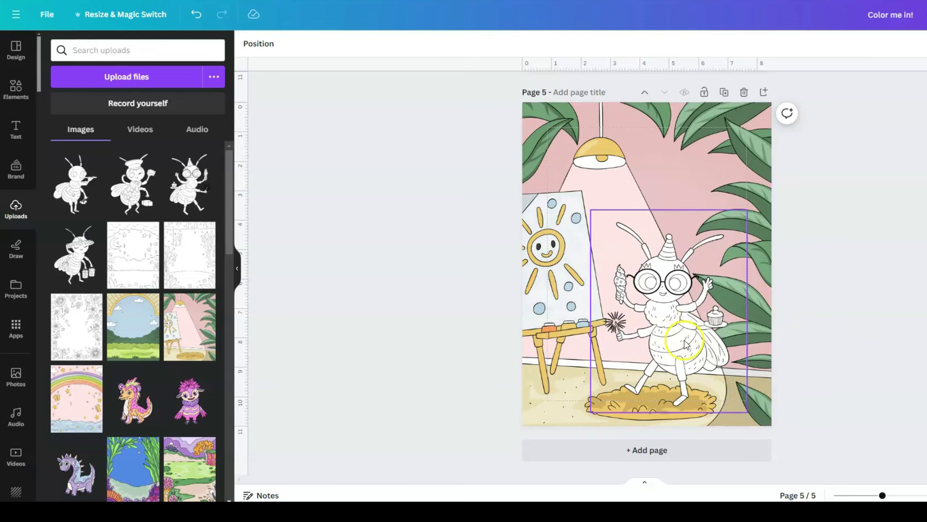
left_click(891, 290)
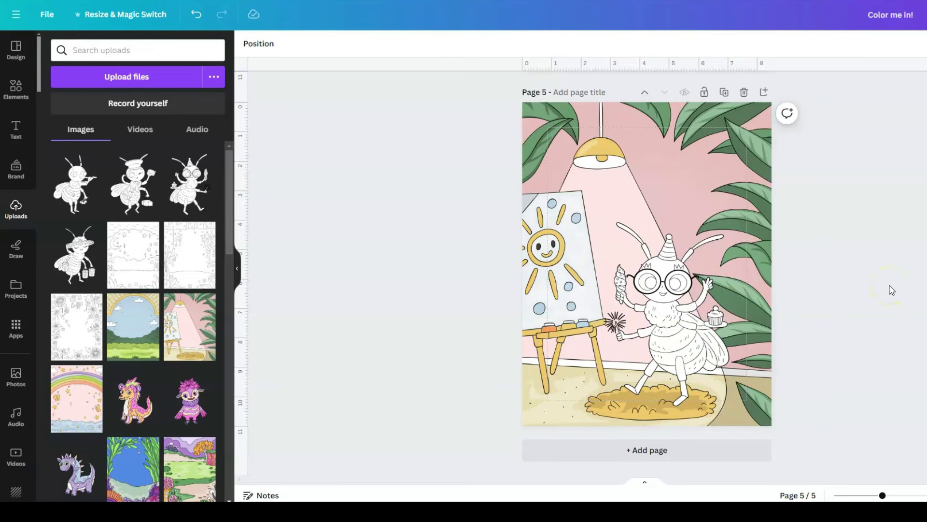
left_click(634, 236)
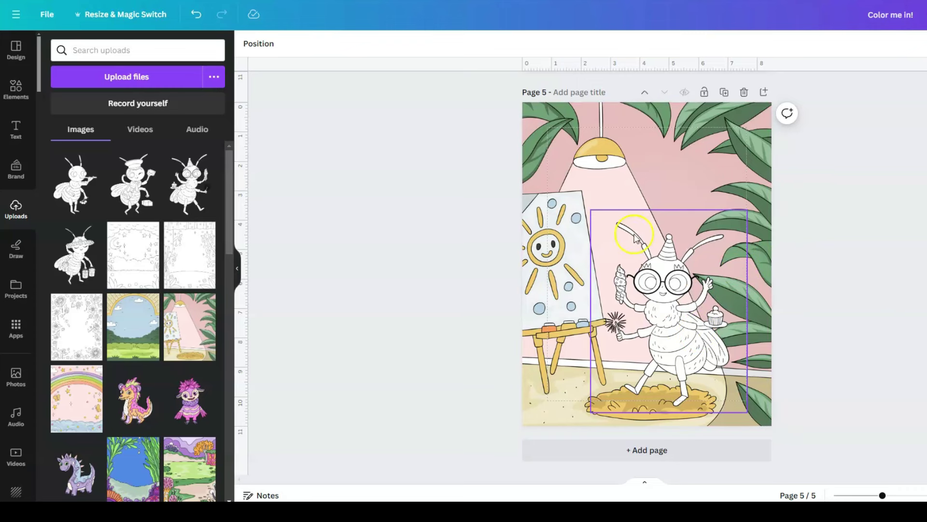